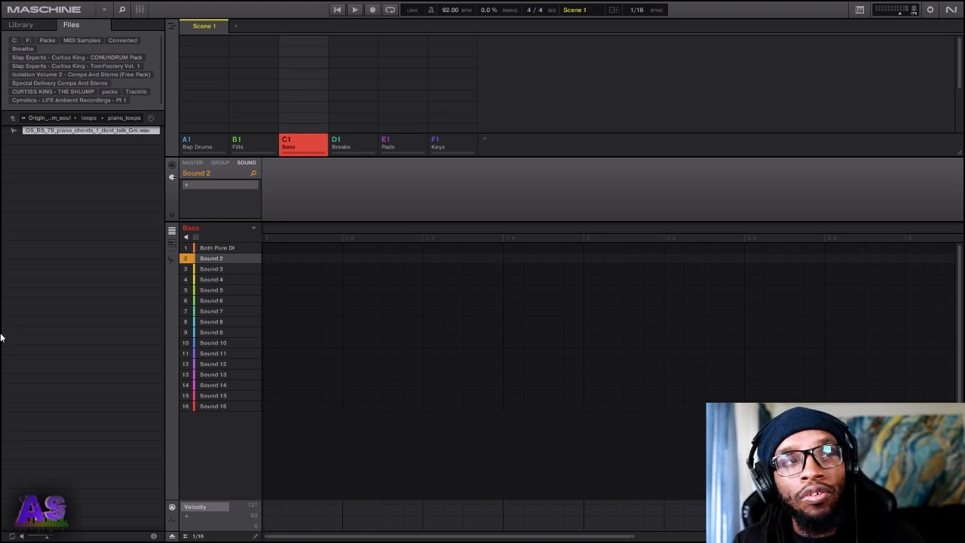
# - Load the Curtiss King BeatTimer VST3 plug-in into Sound 16 of the Bass group
pyautogui.click(215, 186)
pyautogui.moveTo(256, 215)
pyautogui.moveTo(347, 236)
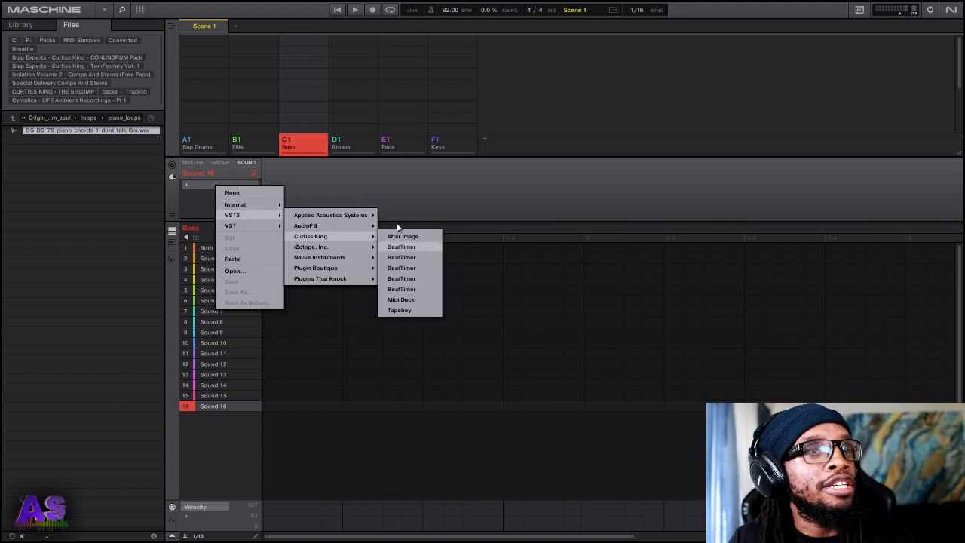
pyautogui.click(419, 247)
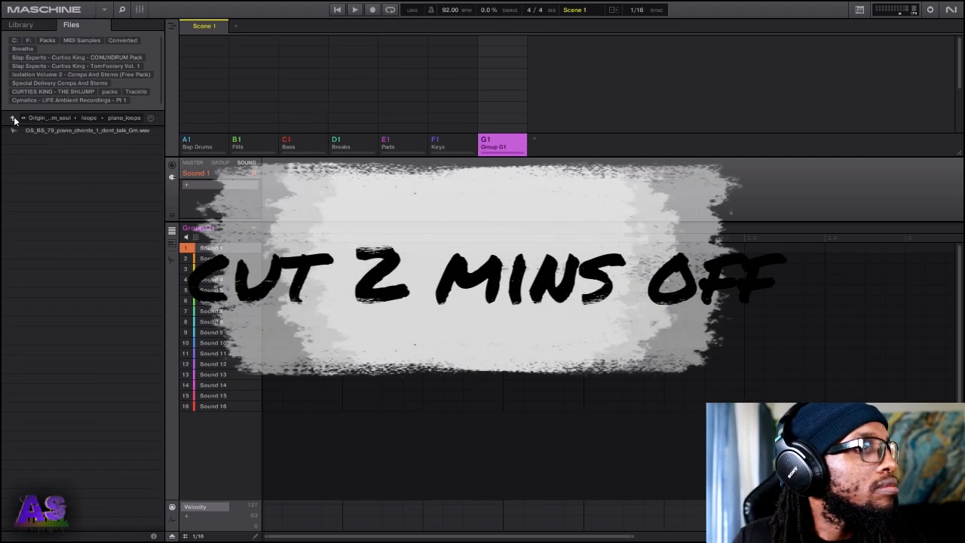
# - Browse the Splice sample packs and audition the 60 BPM baby_soul music loop in F minor
pyautogui.click(105, 389)
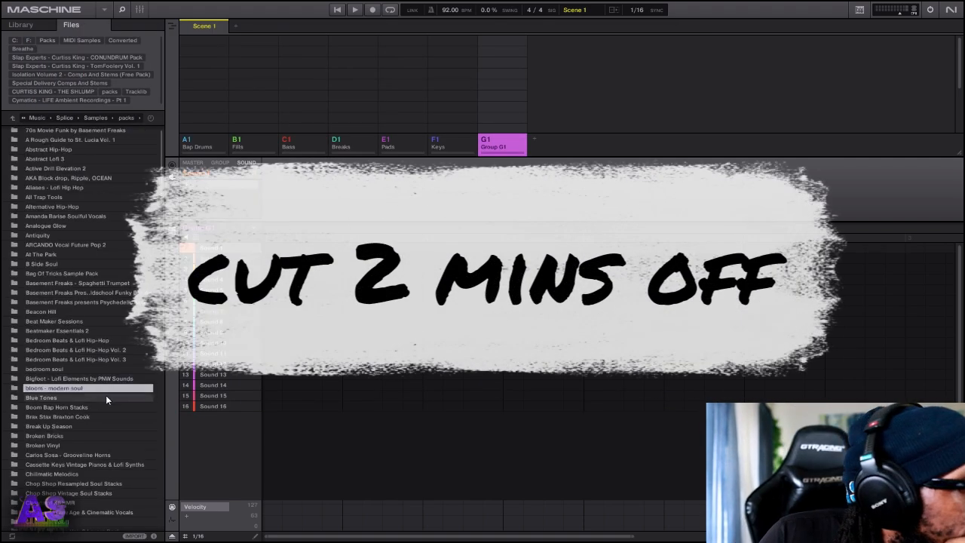
pyautogui.click(13, 118)
pyautogui.doubleClick(53, 131)
pyautogui.click(59, 169)
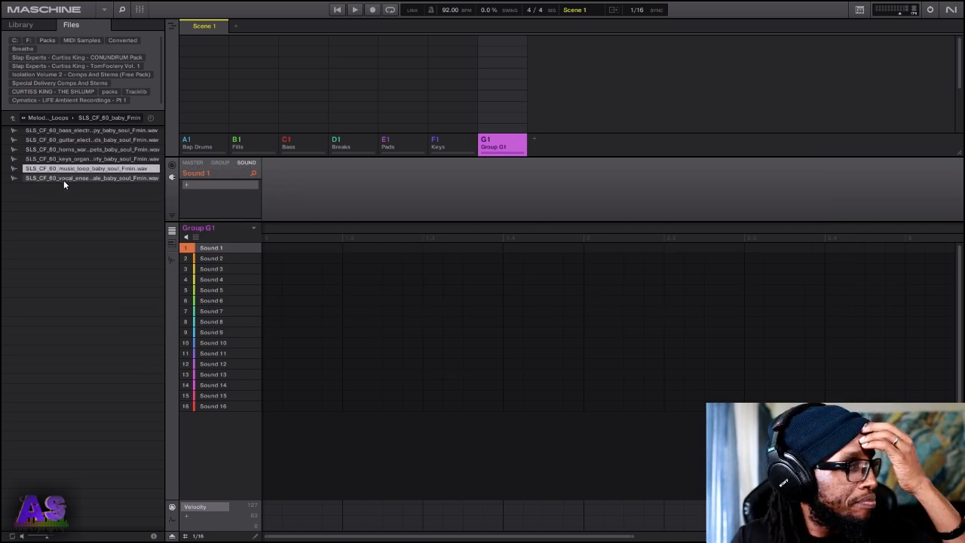
pyautogui.click(12, 118)
pyautogui.click(13, 118)
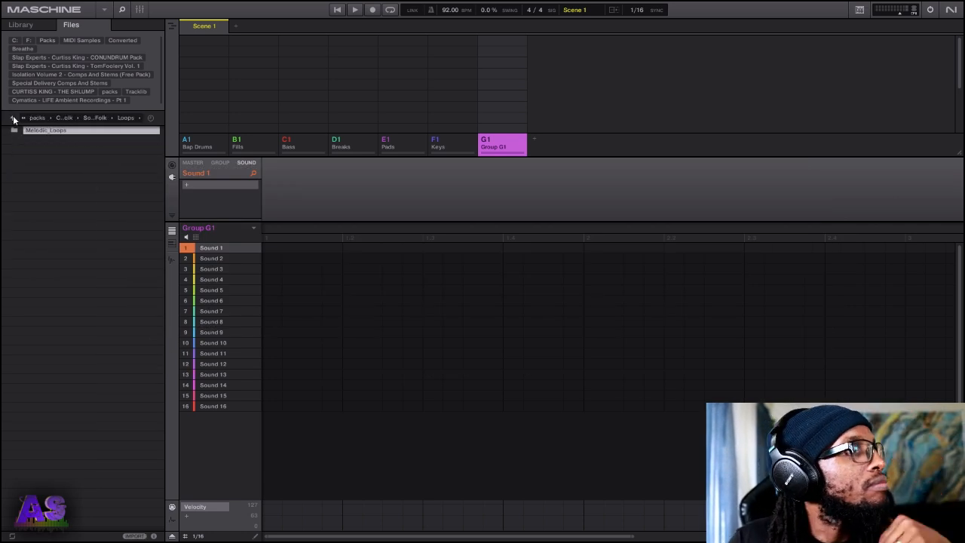
pyautogui.click(13, 118)
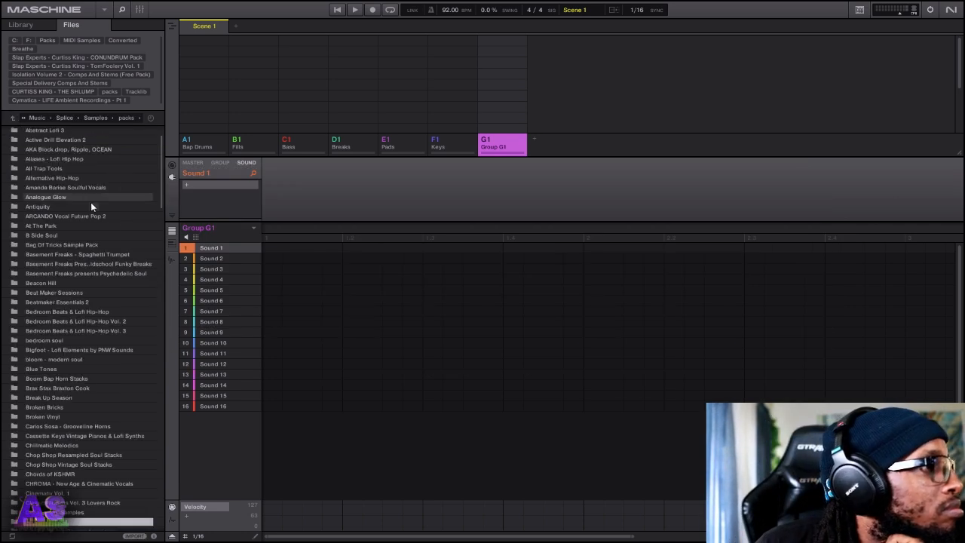
# - Open the vinyl_cuts folder within the loops of the B Side Soul sample pack
pyautogui.doubleClick(68, 235)
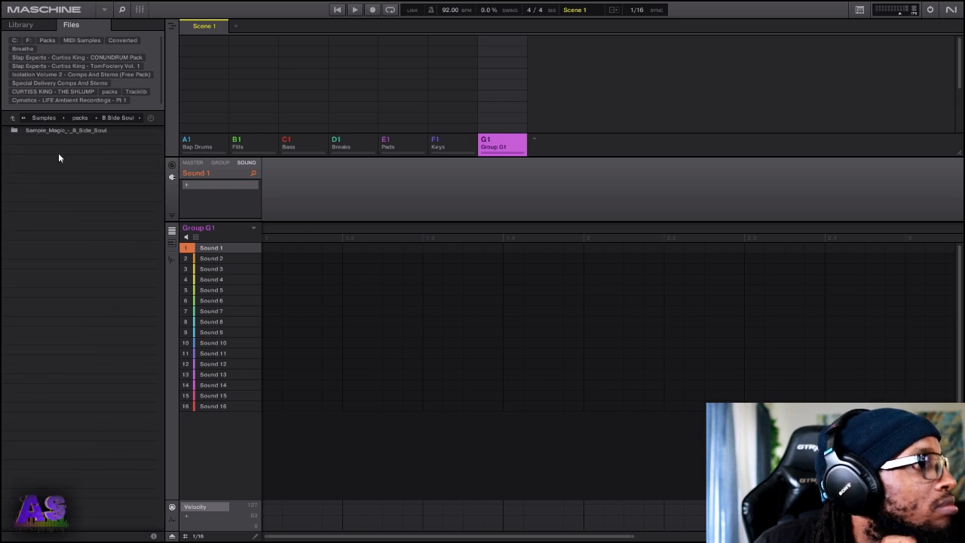
pyautogui.doubleClick(64, 131)
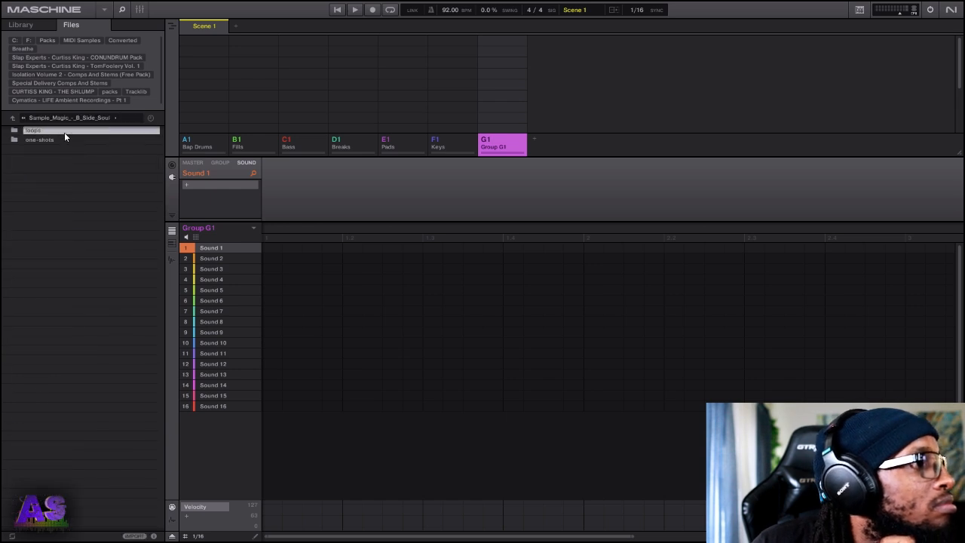
pyautogui.doubleClick(64, 132)
pyautogui.click(64, 237)
pyautogui.doubleClick(66, 225)
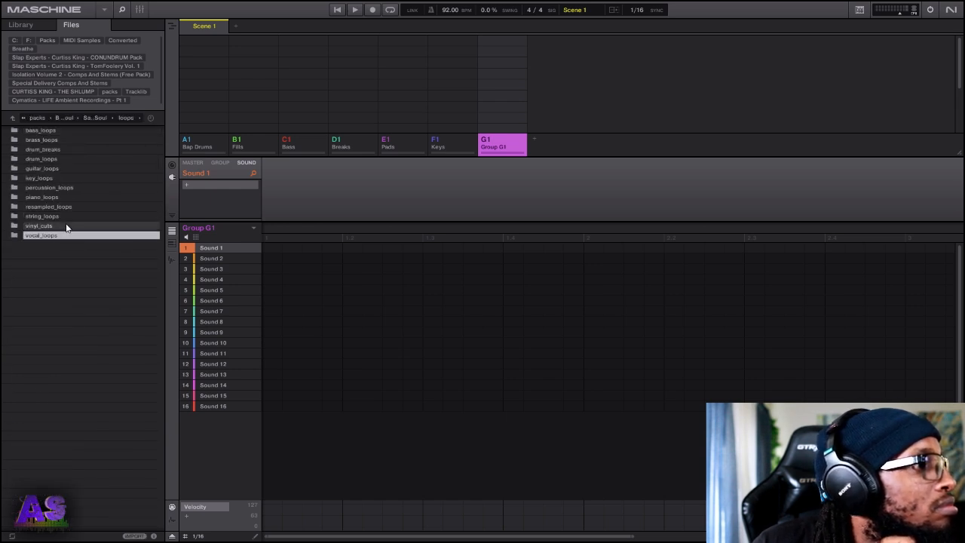
# - Audition the allmyname, girlknow, vintage, cruise and chaser loops among the vinyl cuts
pyautogui.click(70, 205)
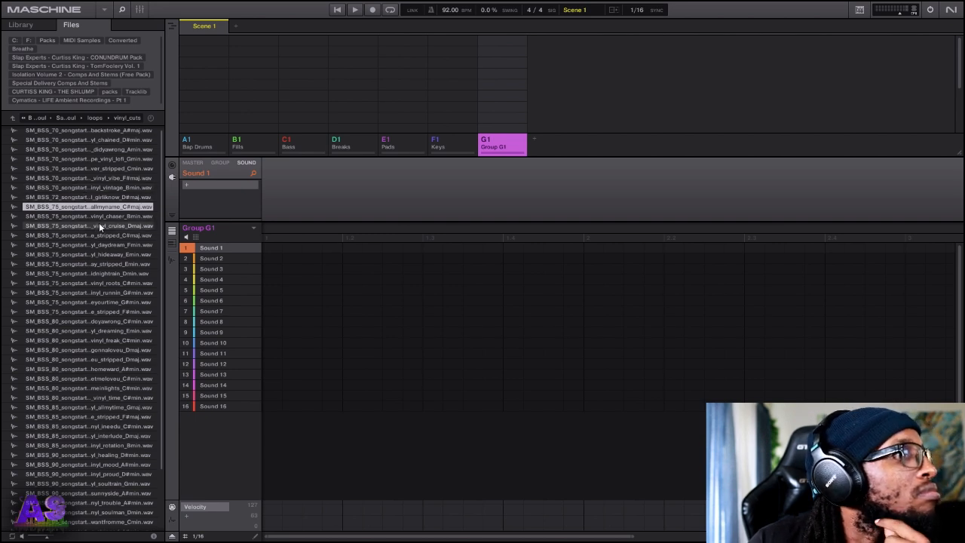
pyautogui.click(110, 198)
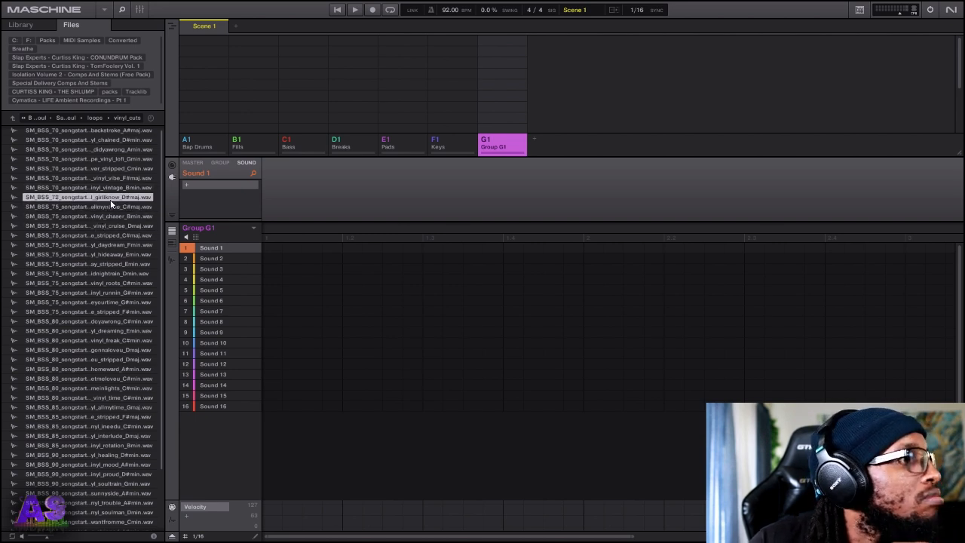
pyautogui.press('Up')
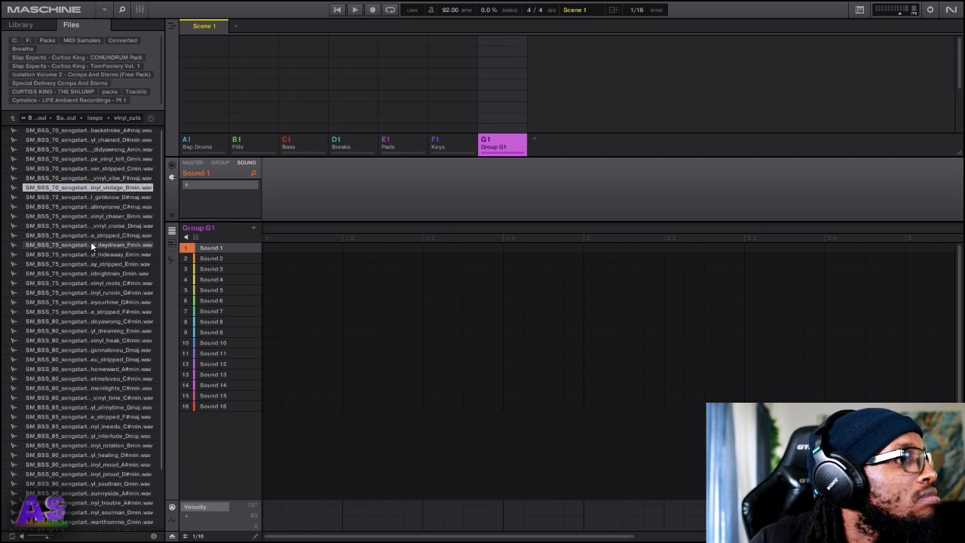
pyautogui.click(105, 225)
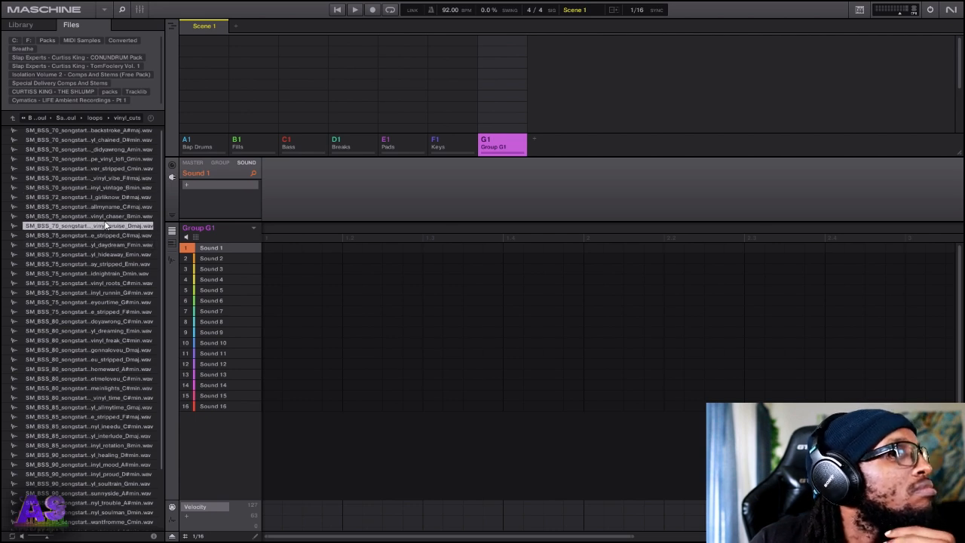
pyautogui.click(93, 217)
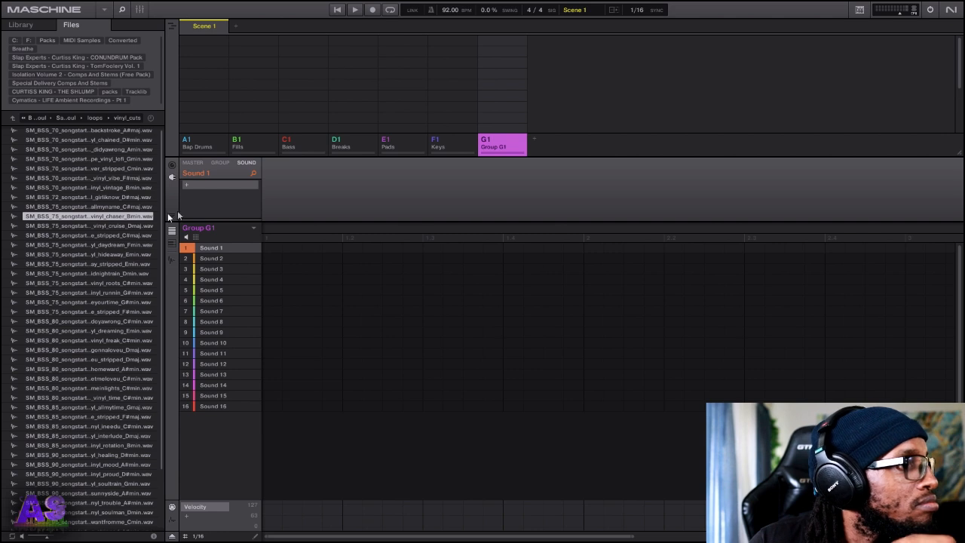
# - Load the 75 BPM vinyl_chaser_Bmin loop into Sound 1 of Group G1 and start playback with a four-bar pattern
pyautogui.doubleClick(115, 217)
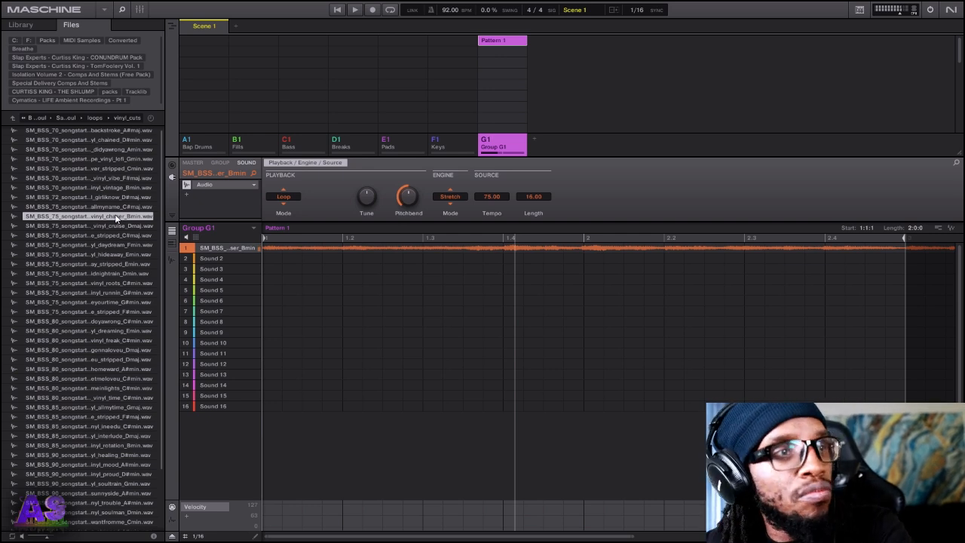
pyautogui.press('space')
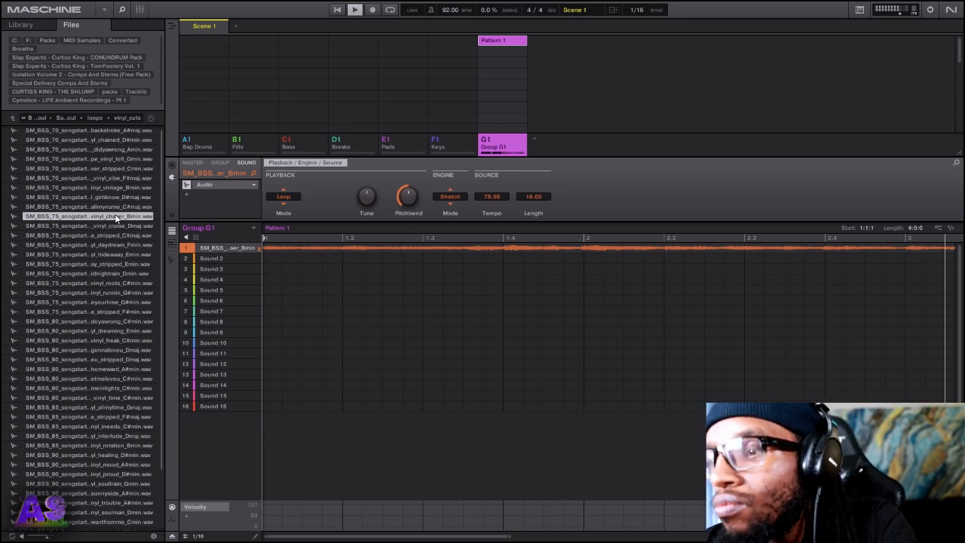
# - Record a four-bar Bap Drums pattern with steady eighth-note hi-hats from sound 3 and Snare Basco 3 on beats 2 and 4
pyautogui.press('1')
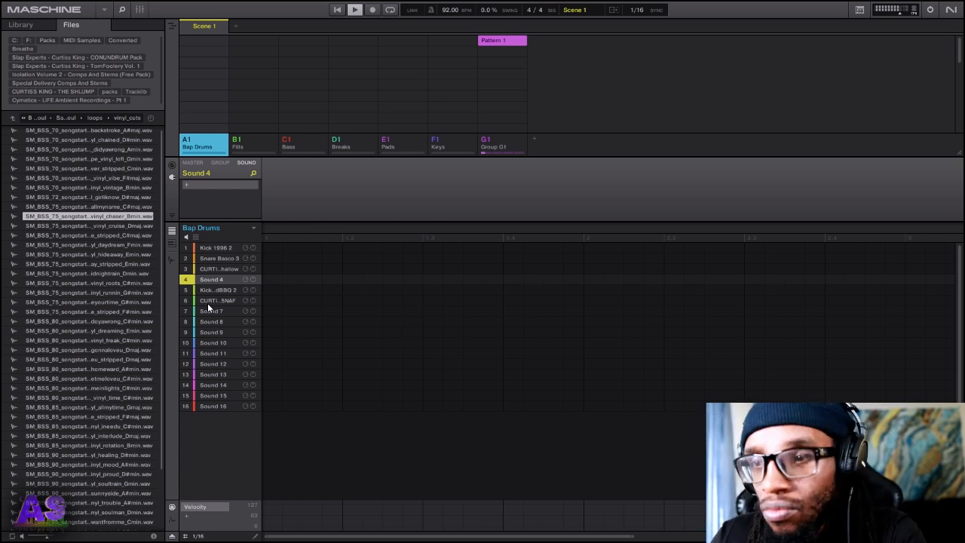
pyautogui.press('x')
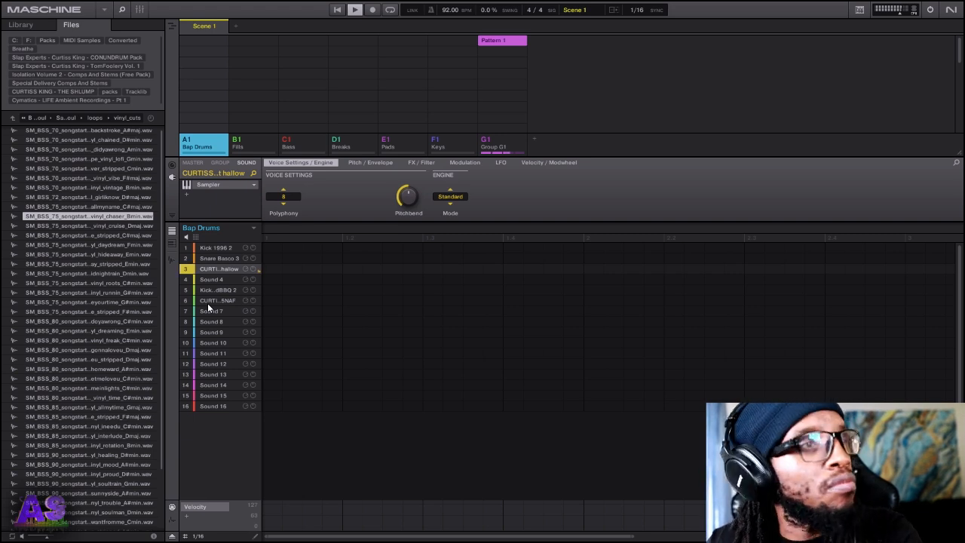
pyautogui.hotkey('ctrl', 'space')
pyautogui.press('x')
pyautogui.press('x')
pyautogui.press('s')
pyautogui.press('x')
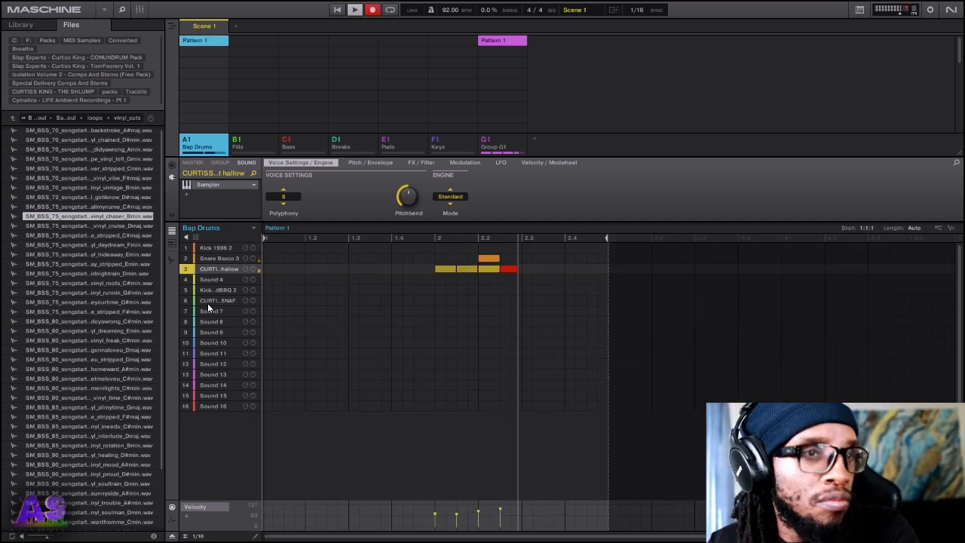
pyautogui.press('x')
pyautogui.press('x')
pyautogui.press('s')
pyautogui.press('x')
pyautogui.press('x')
pyautogui.press('x')
pyautogui.press('x')
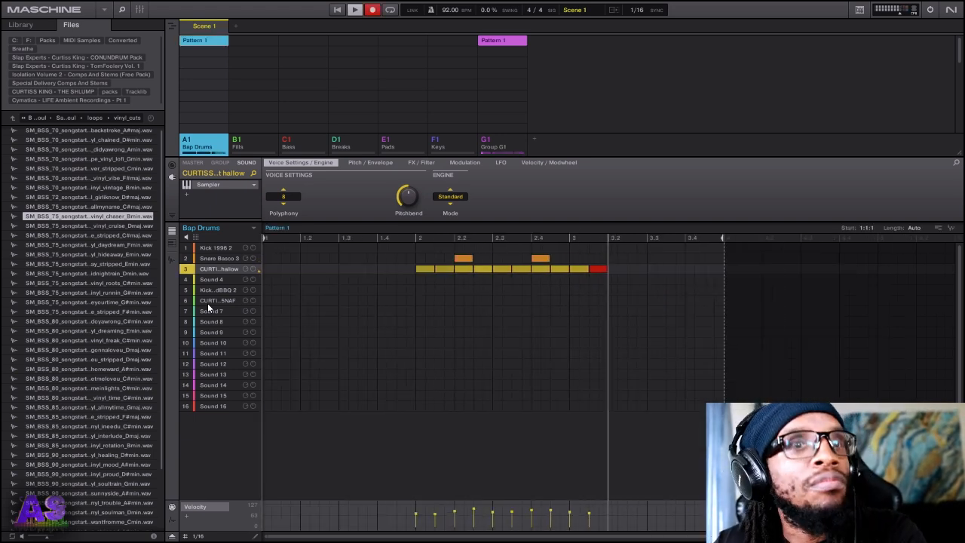
pyautogui.press('s')
pyautogui.press('x')
pyautogui.press('x')
pyautogui.press('x')
pyautogui.press('x')
pyautogui.press('x')
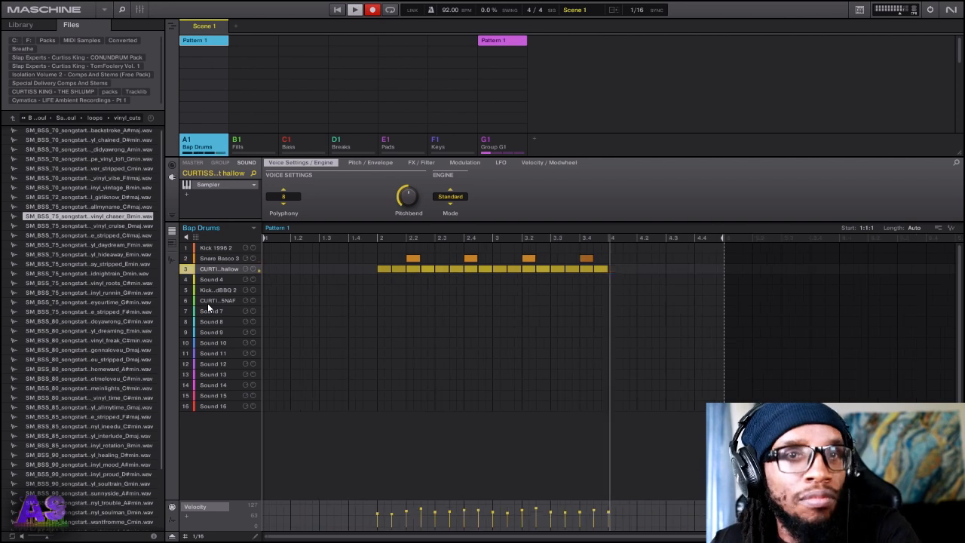
pyautogui.press('x')
pyautogui.press('x')
pyautogui.press('s')
pyautogui.press('x')
pyautogui.press('x')
pyautogui.press('x')
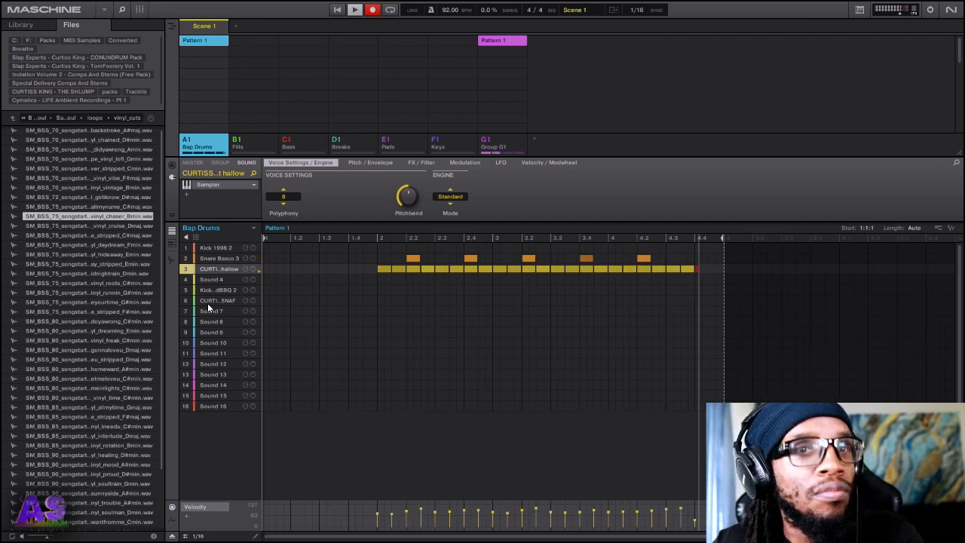
pyautogui.press('s')
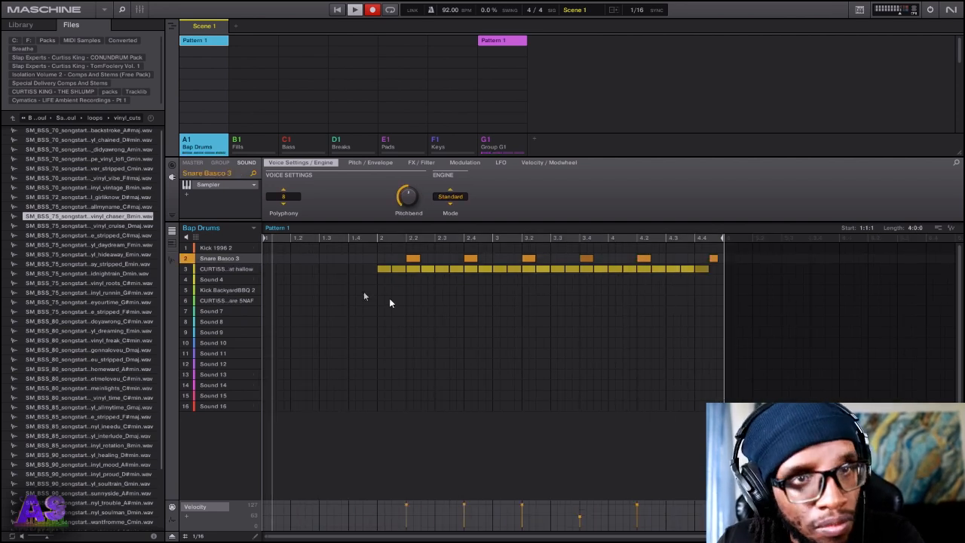
# - Move the last snare hit to beat 4.4 and lengthen it, adding a final hi-hat note half a beat after 4.4
pyautogui.moveTo(715, 262); pyautogui.dragTo(698, 261)
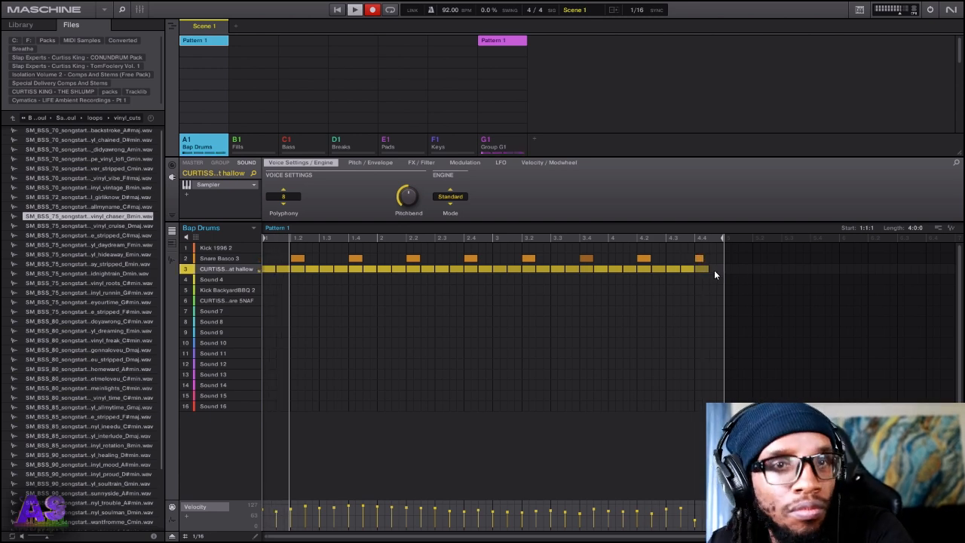
pyautogui.doubleClick(714, 270)
pyautogui.moveTo(704, 257); pyautogui.dragTo(714, 260)
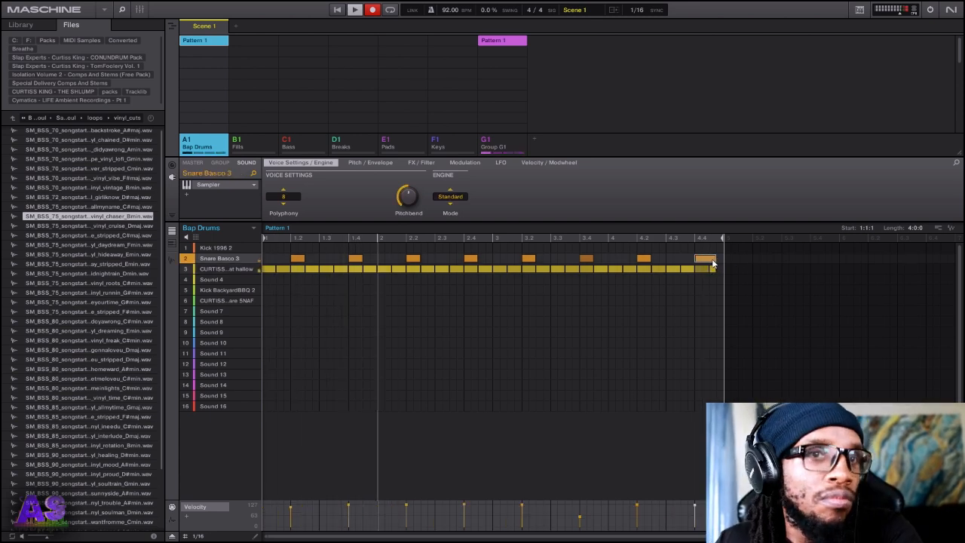
# - Raise the velocity of the snare hits at beats 3.4 and 1.2 to 127
pyautogui.click(646, 260)
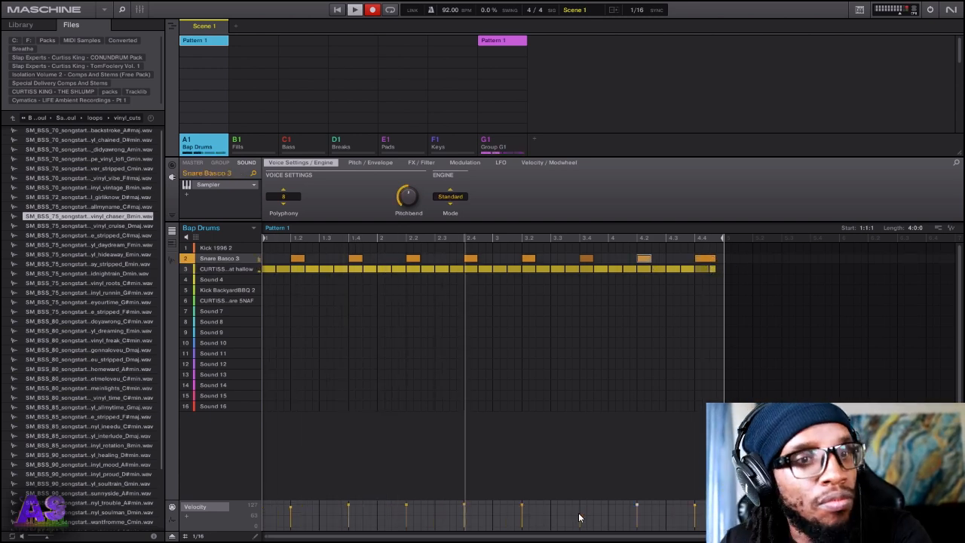
pyautogui.moveTo(579, 516); pyautogui.dragTo(580, 508)
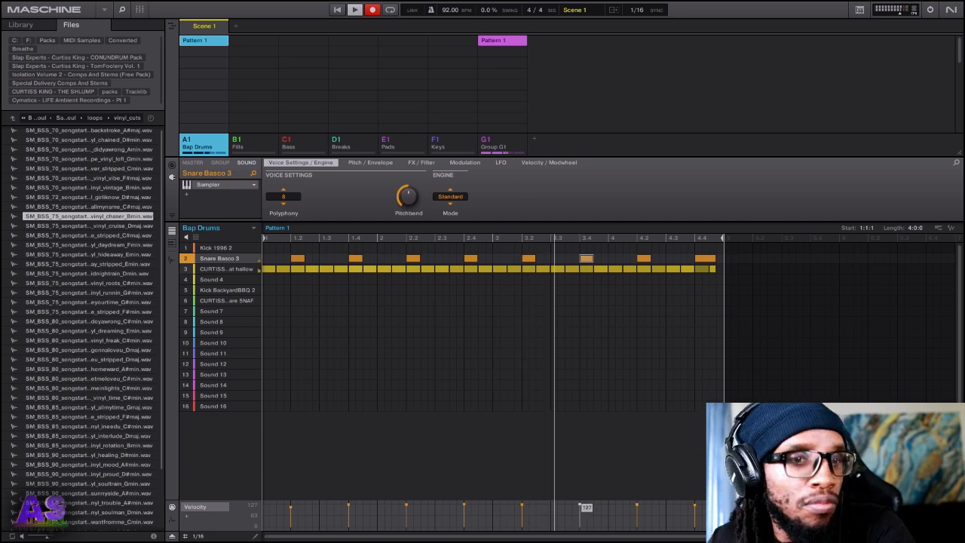
pyautogui.moveTo(289, 510); pyautogui.dragTo(290, 504)
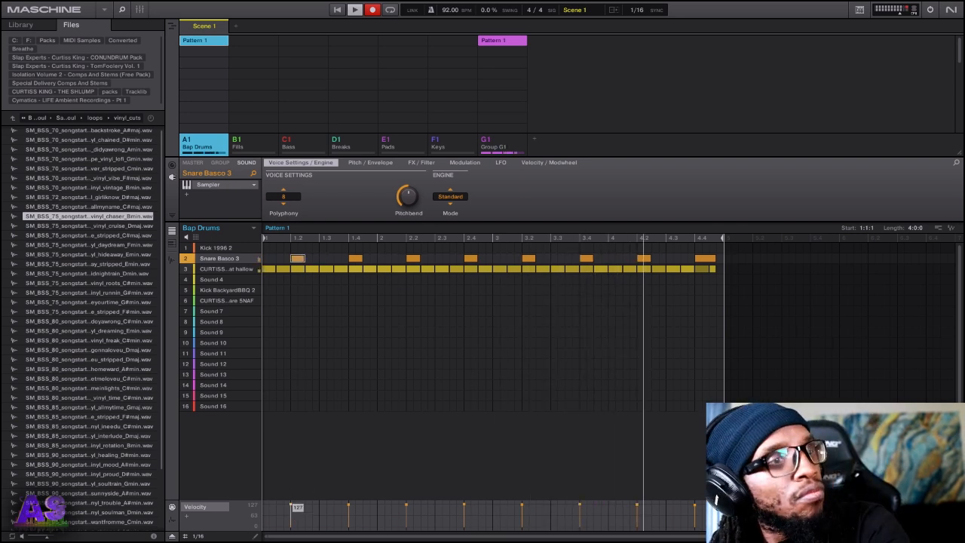
# - Add short Kick 1996 2 notes at 1.1, 1.3, half a beat after 1.3 and 2.1, adjusting the velocities of the 1.3 pair
pyautogui.click(266, 248)
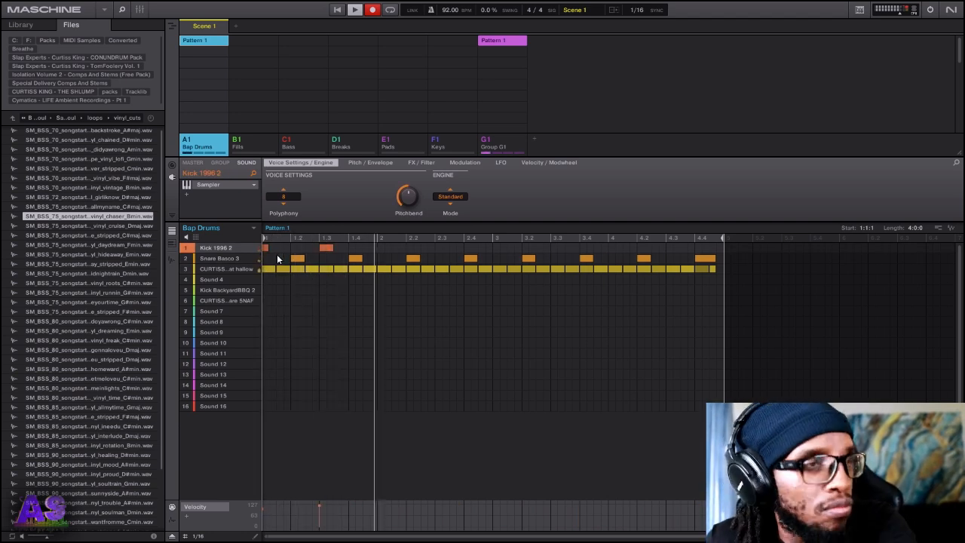
pyautogui.moveTo(332, 248); pyautogui.dragTo(327, 248)
pyautogui.doubleClick(340, 248)
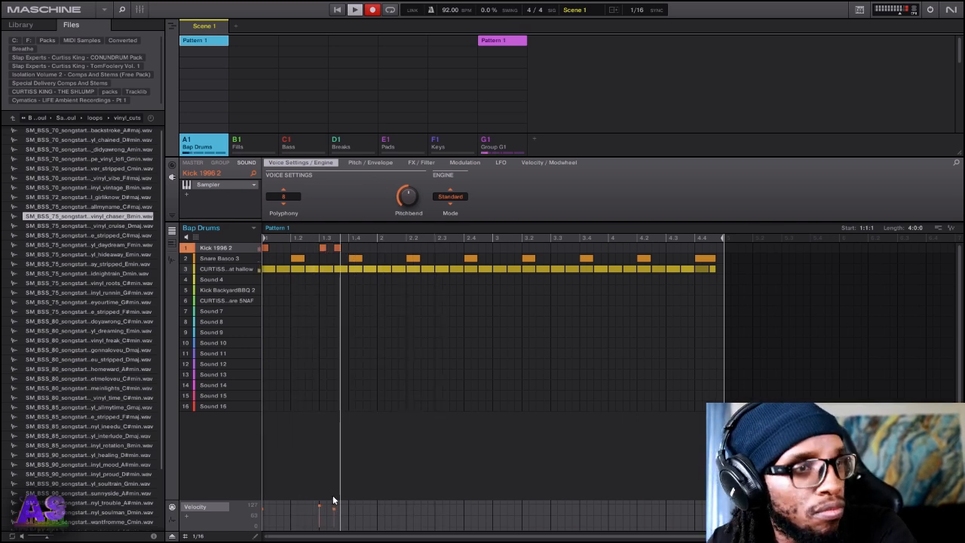
pyautogui.moveTo(334, 509); pyautogui.dragTo(321, 507)
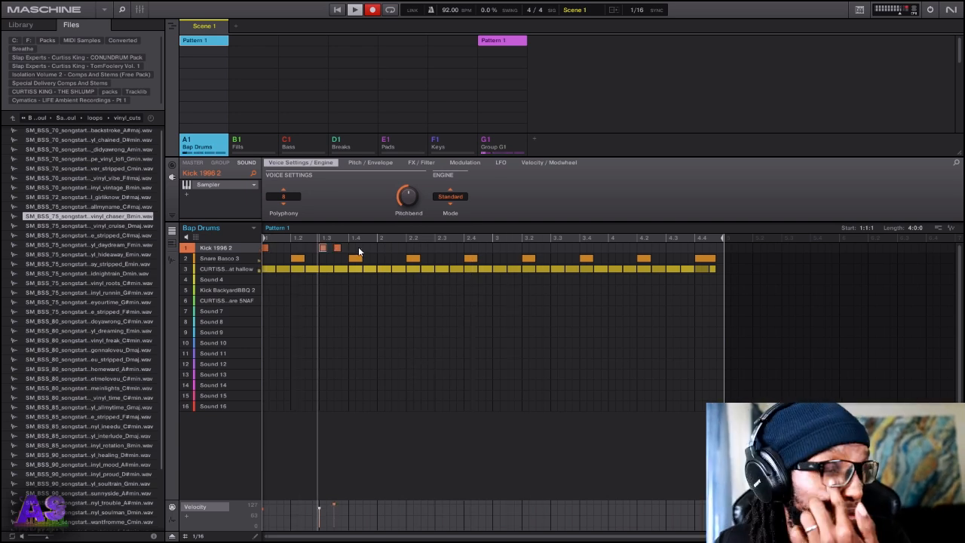
pyautogui.click(381, 249)
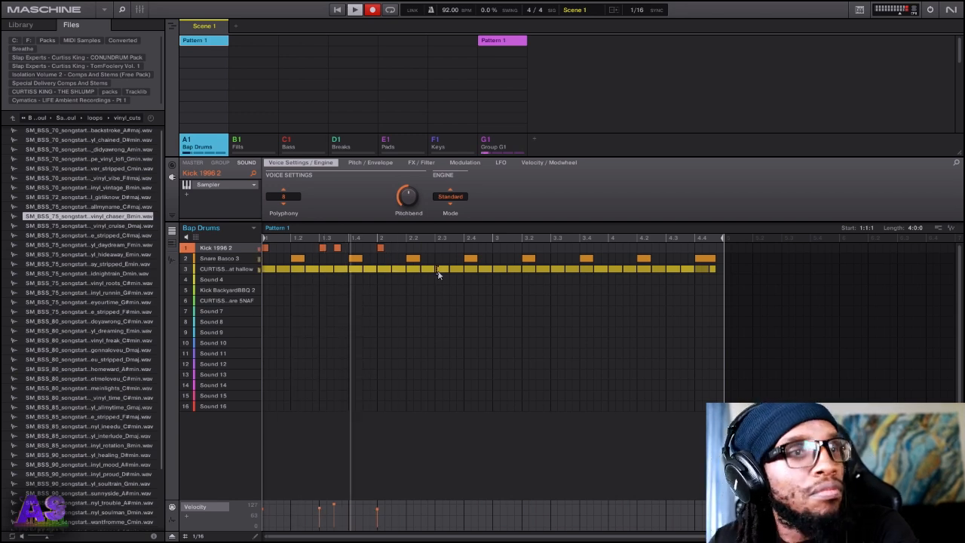
# - Shorten the snare at 2.2 and add two consecutive sixteenth-note kicks just before 2.4, setting the second kick's velocity to 127
pyautogui.click(409, 258)
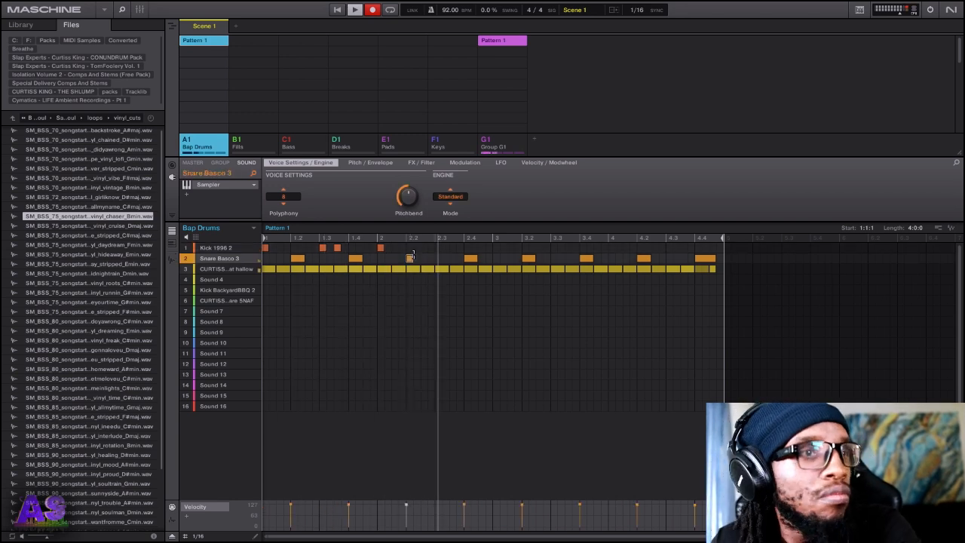
pyautogui.click(454, 248)
pyautogui.click(460, 249)
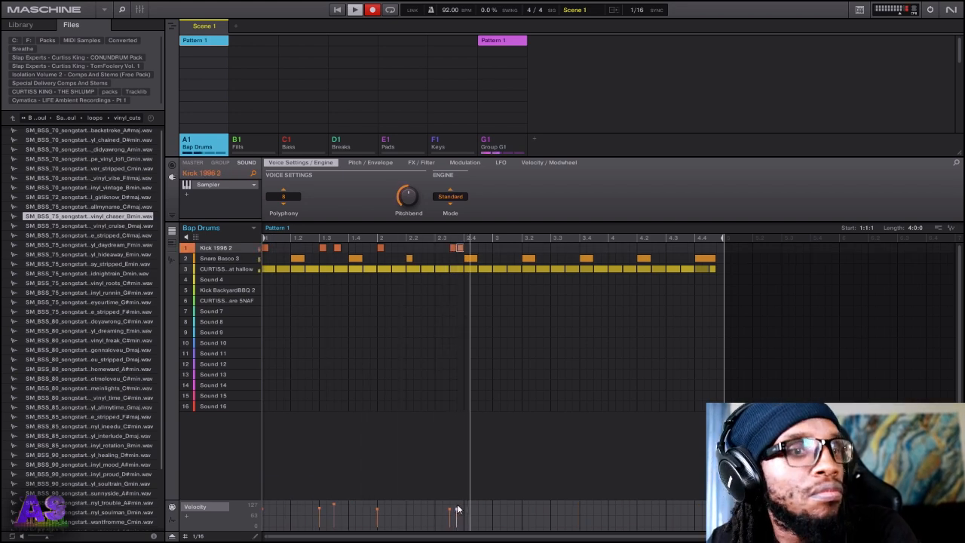
pyautogui.moveTo(457, 512); pyautogui.dragTo(457, 507)
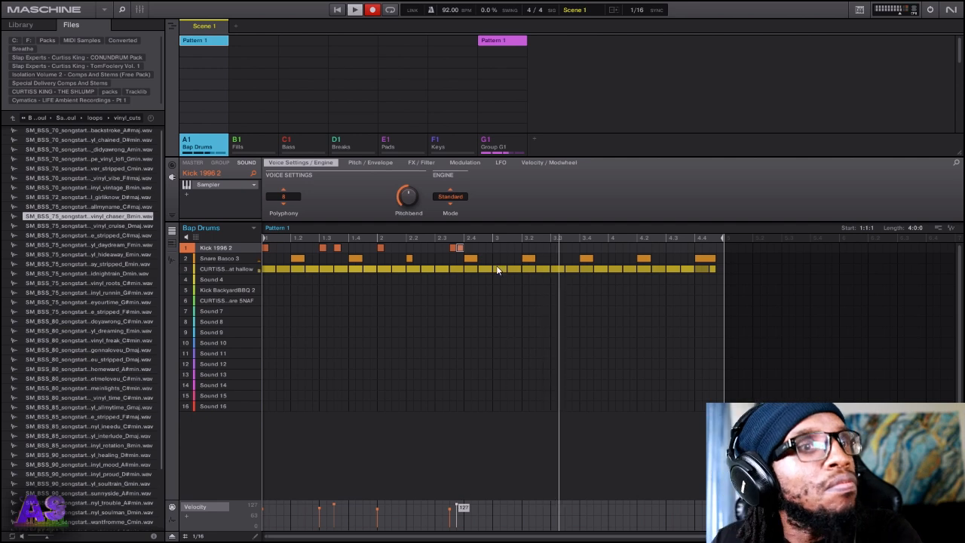
# - Add an extra snare hit a sixteenth after 2.4, keeping a hi-hat note half a beat after 2.4
pyautogui.moveTo(483, 268)
pyautogui.mouseDown()
pyautogui.moveTo(470, 260)
pyautogui.moveTo(488, 259)
pyautogui.mouseUp()
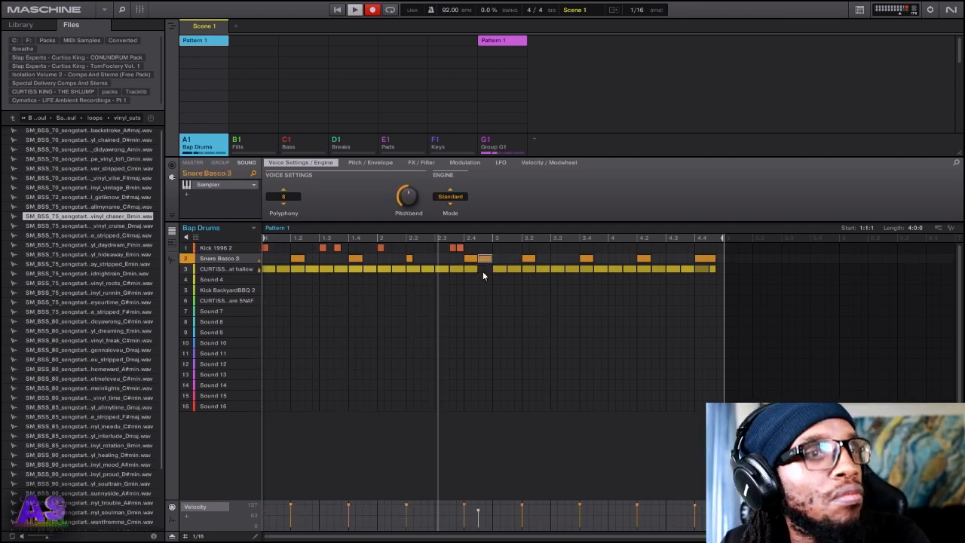
pyautogui.click(483, 270)
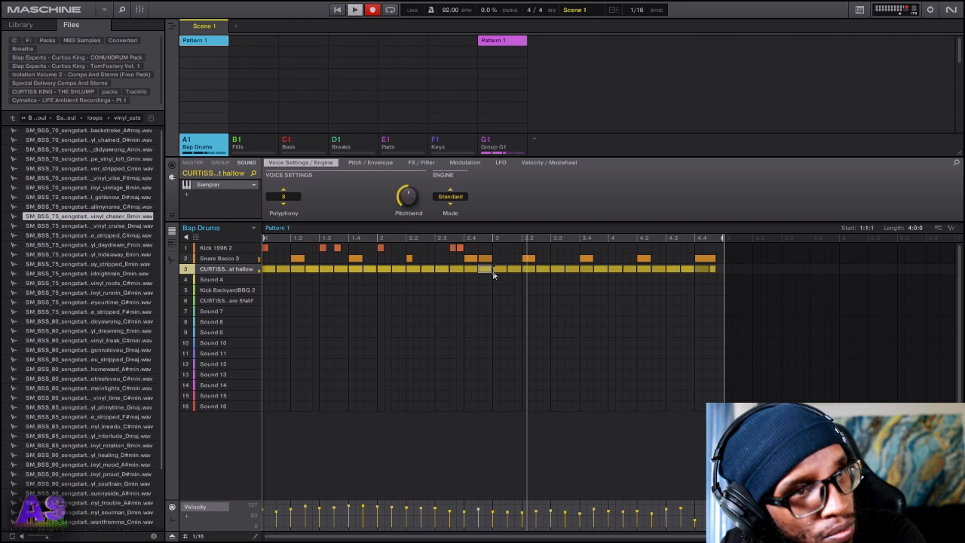
pyautogui.moveTo(482, 271); pyautogui.dragTo(465, 259)
pyautogui.click(478, 260)
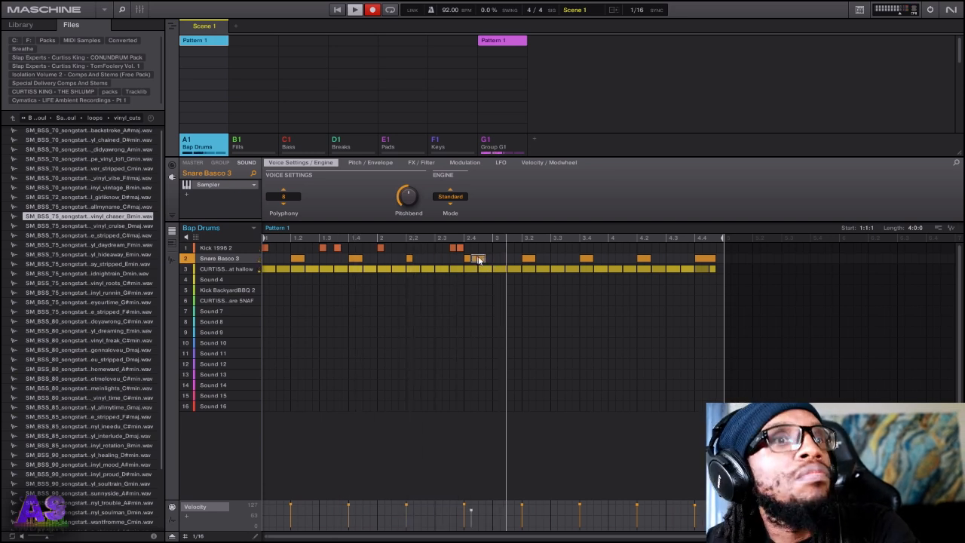
# - Add Kick 1996 2 notes at 3.1, 3.3 and half a beat after 3.3, and set the swing to 39%
pyautogui.click(496, 247)
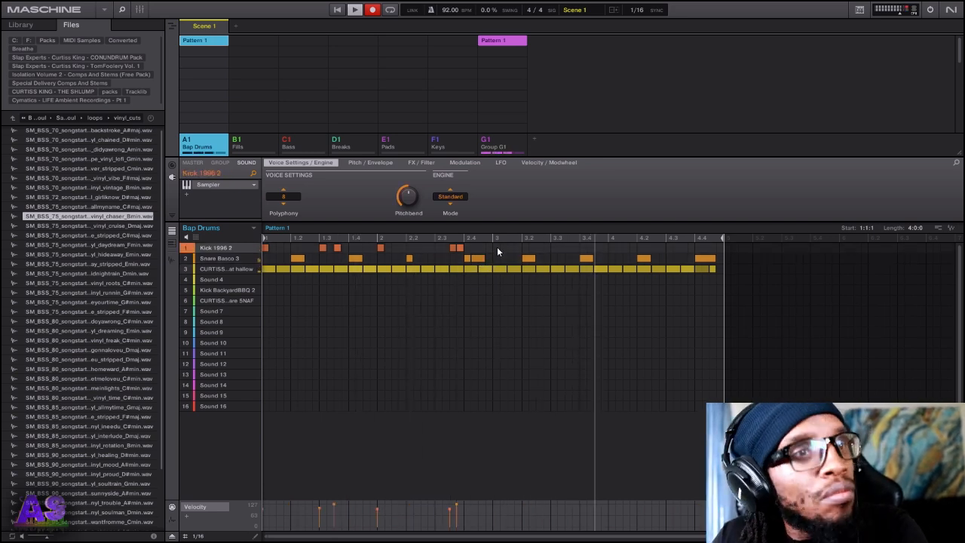
pyautogui.click(554, 248)
pyautogui.click(567, 248)
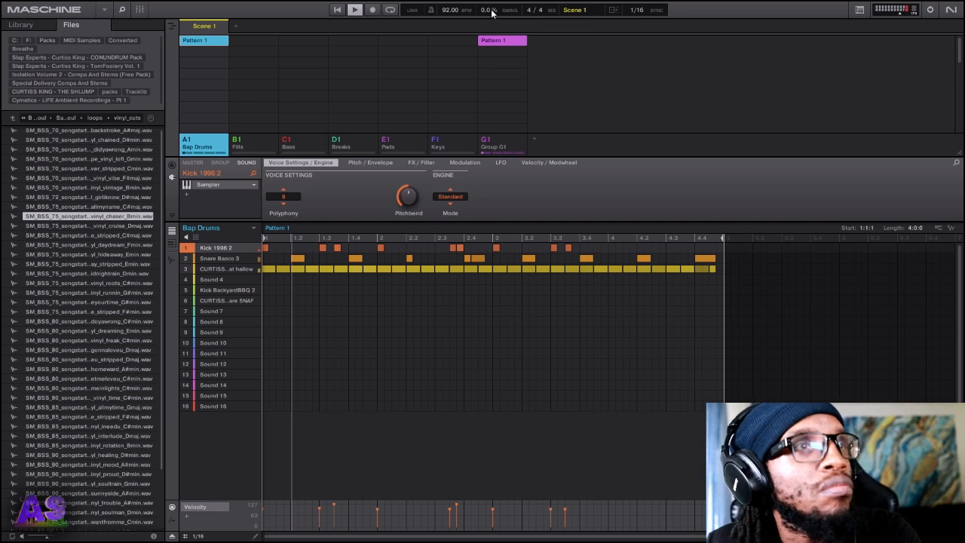
pyautogui.moveTo(488, 10); pyautogui.dragTo(487, 1)
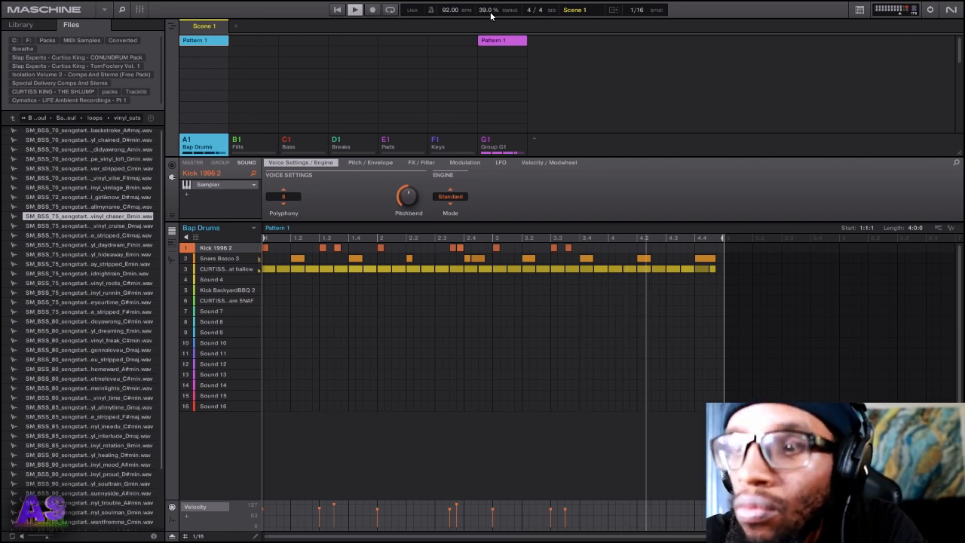
pyautogui.press('c')
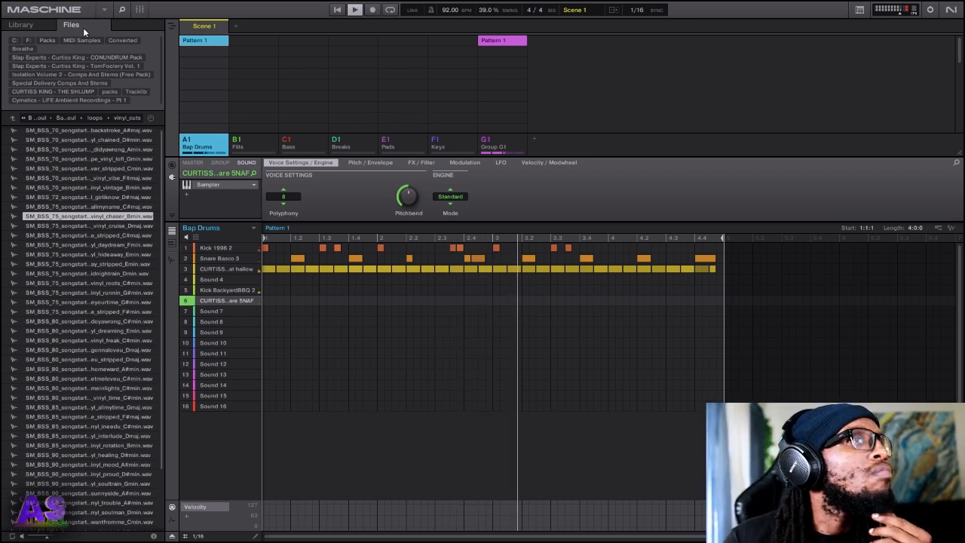
pyautogui.click(141, 9)
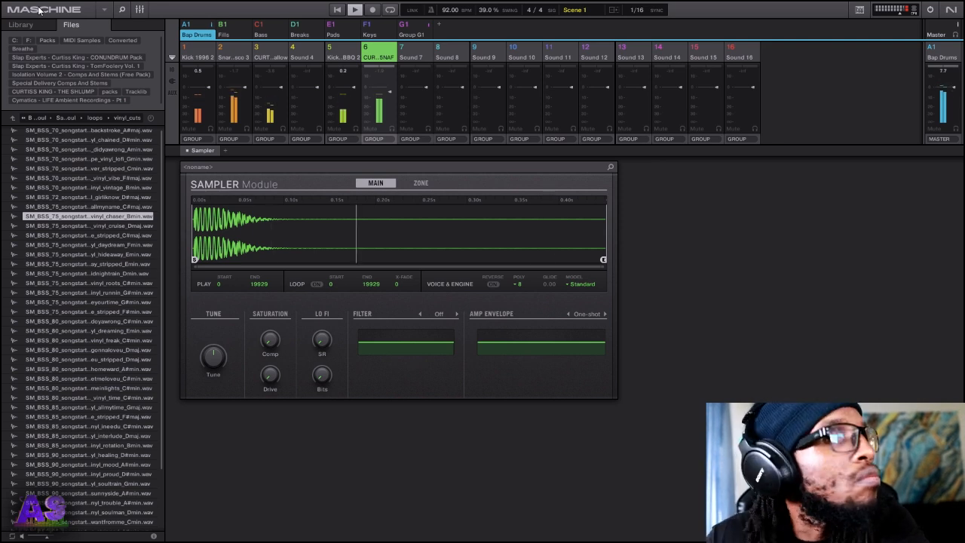
pyautogui.click(138, 10)
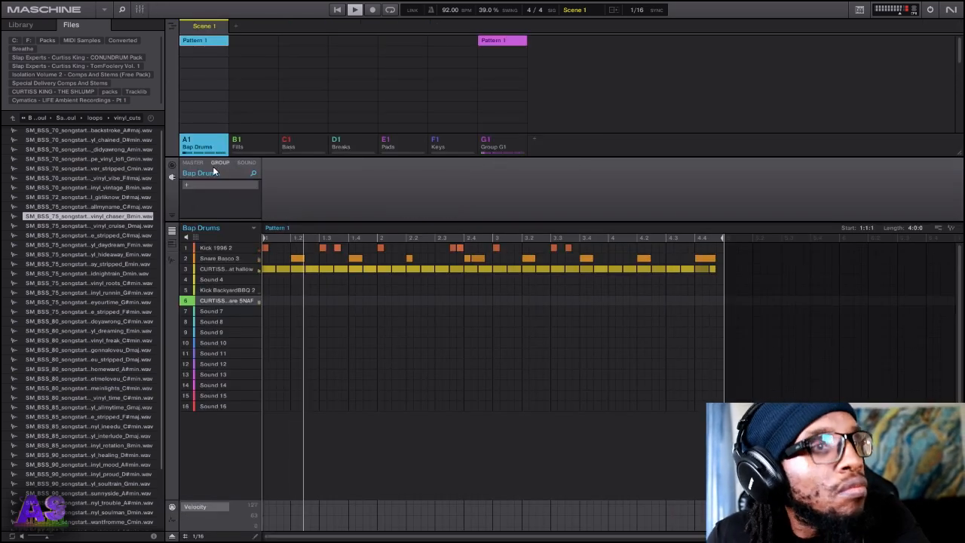
# - Load the Plugins That Knock KNOCK effect on the Bap Drums group and open its interface
pyautogui.click(209, 189)
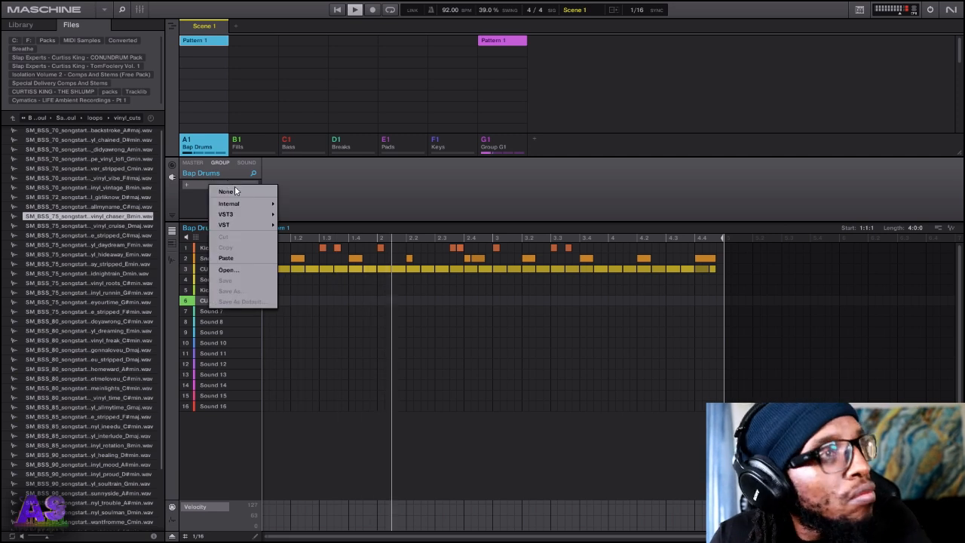
pyautogui.moveTo(272, 214)
pyautogui.moveTo(321, 258)
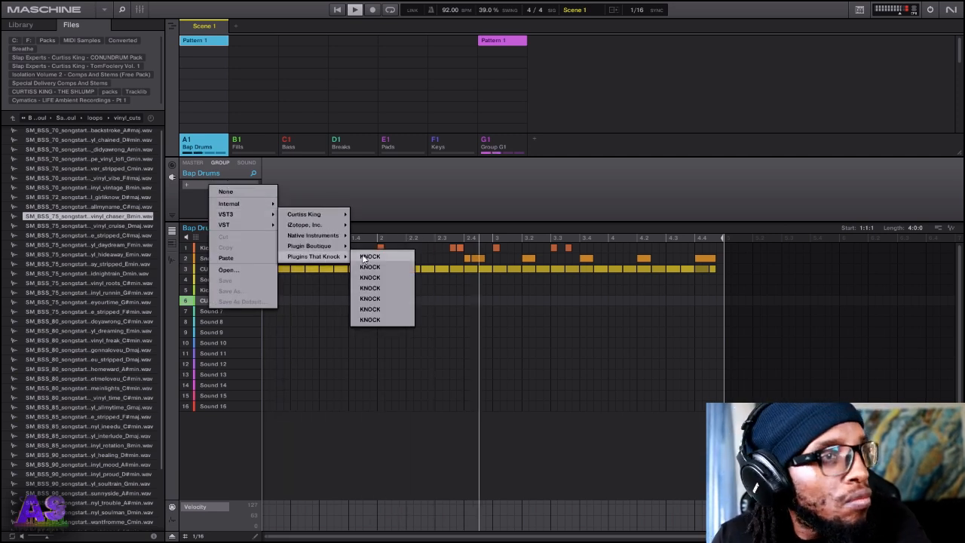
pyautogui.click(366, 257)
pyautogui.doubleClick(228, 182)
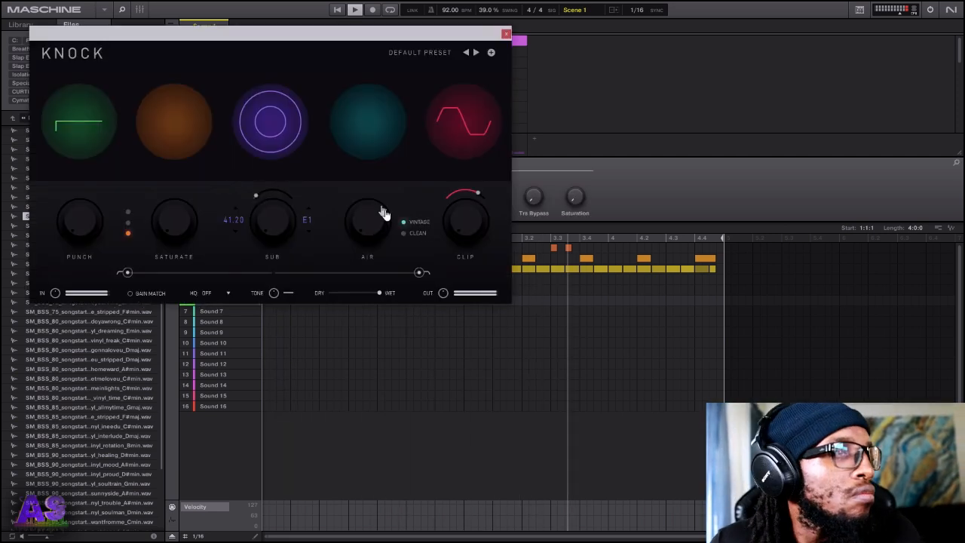
# - Raise KNOCK's Clip, Punch and Air, set Saturate to 20, lower the upper frequency limit, and close the plugin window
pyautogui.moveTo(460, 233); pyautogui.dragTo(445, 200)
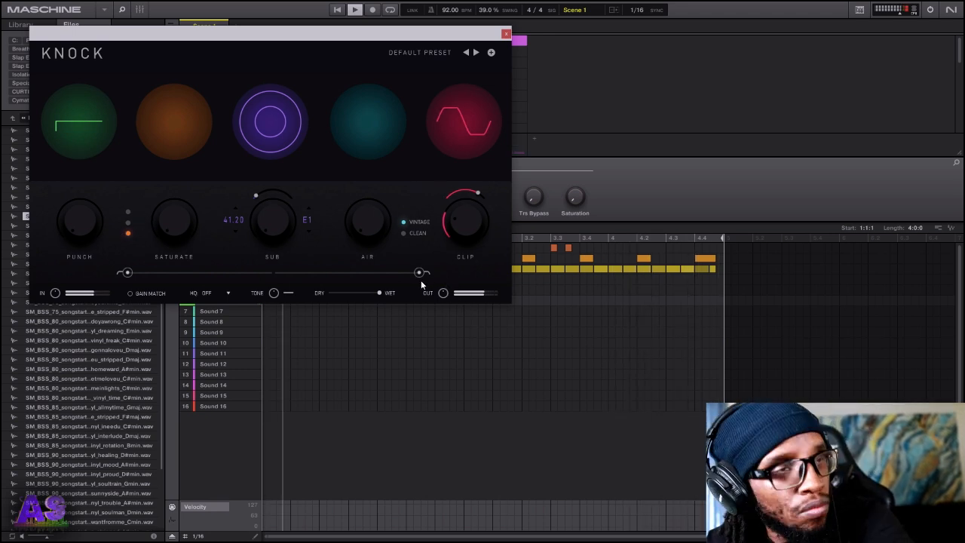
pyautogui.moveTo(420, 272); pyautogui.dragTo(368, 272)
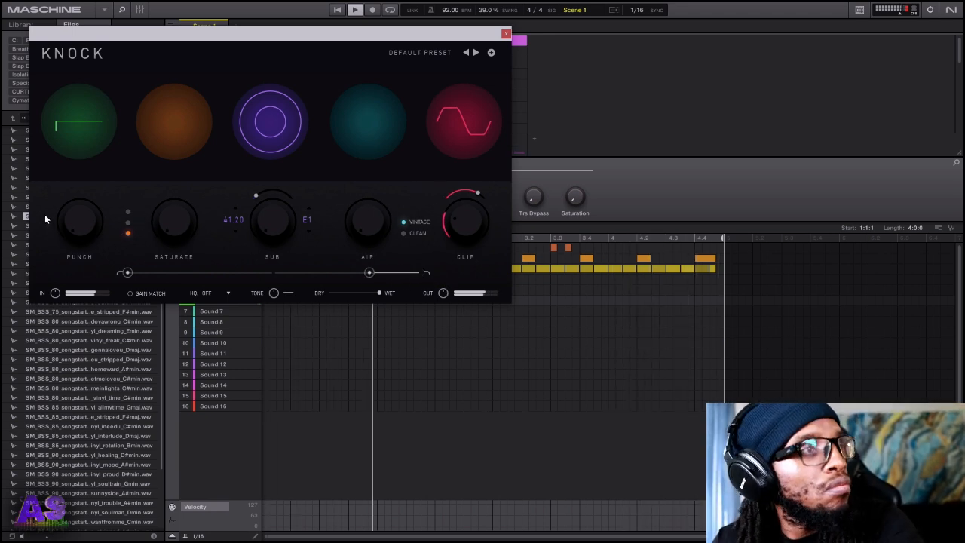
pyautogui.moveTo(80, 219); pyautogui.dragTo(82, 203)
pyautogui.moveTo(173, 218); pyautogui.dragTo(176, 199)
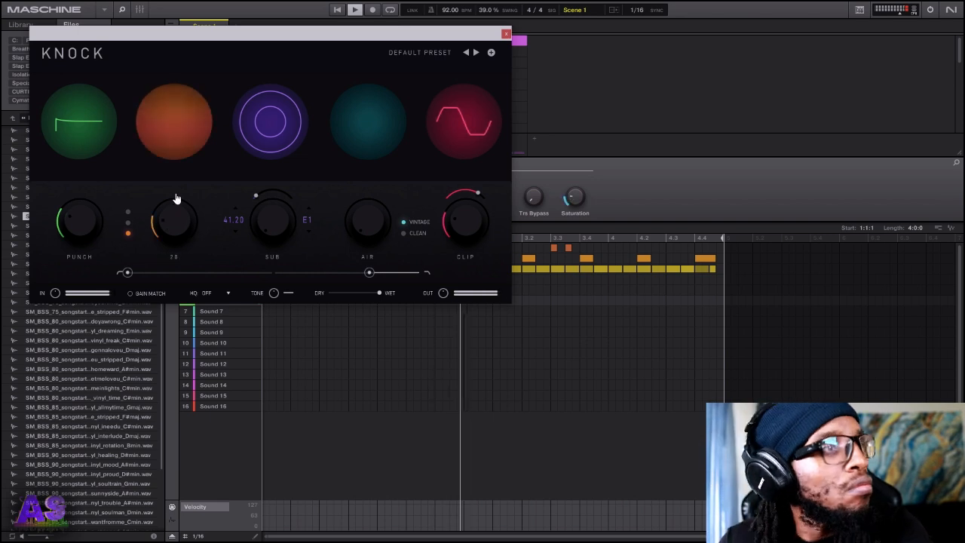
pyautogui.moveTo(369, 272); pyautogui.dragTo(350, 272)
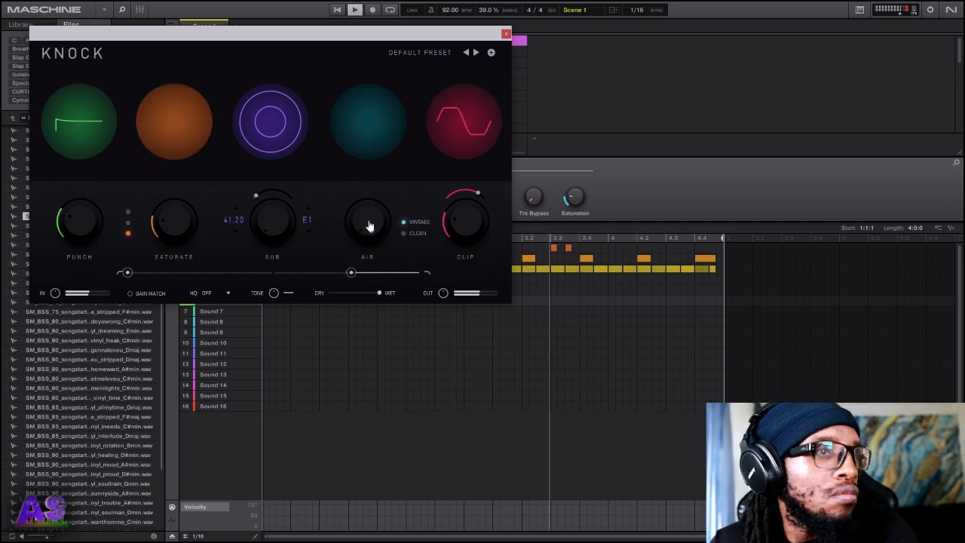
pyautogui.moveTo(369, 226); pyautogui.dragTo(366, 166)
pyautogui.click(506, 34)
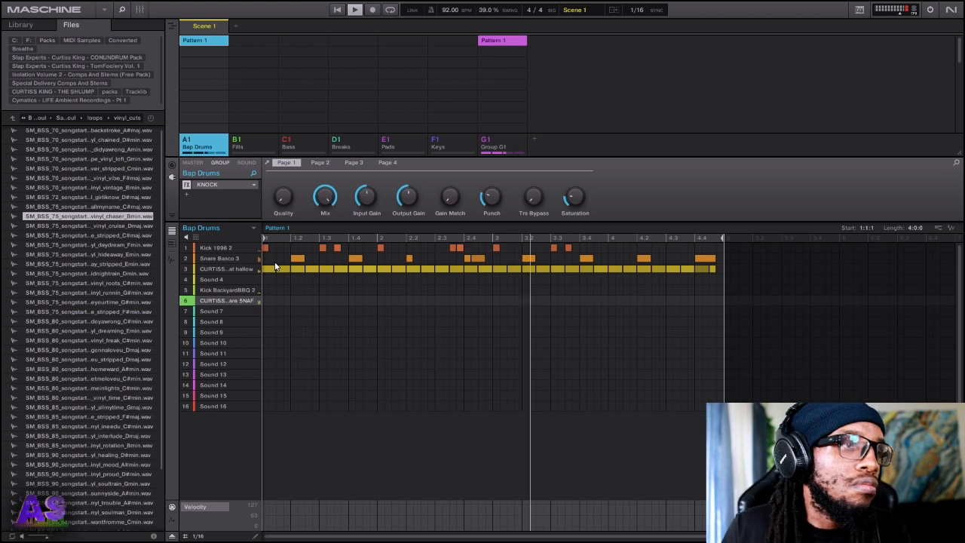
# - Switch to Group G1 with the vinyl loop, show its sound-level settings, and solo the group
pyautogui.press('3')
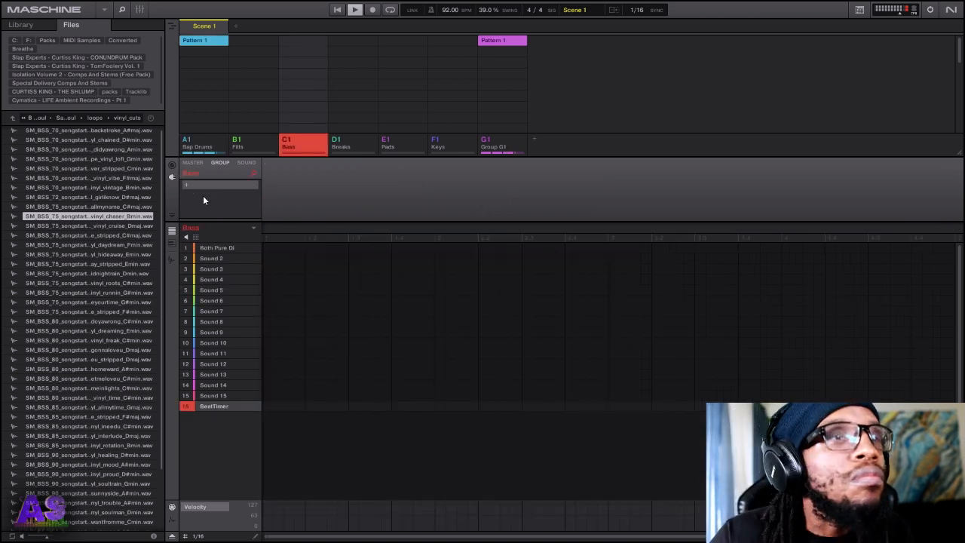
pyautogui.press('7')
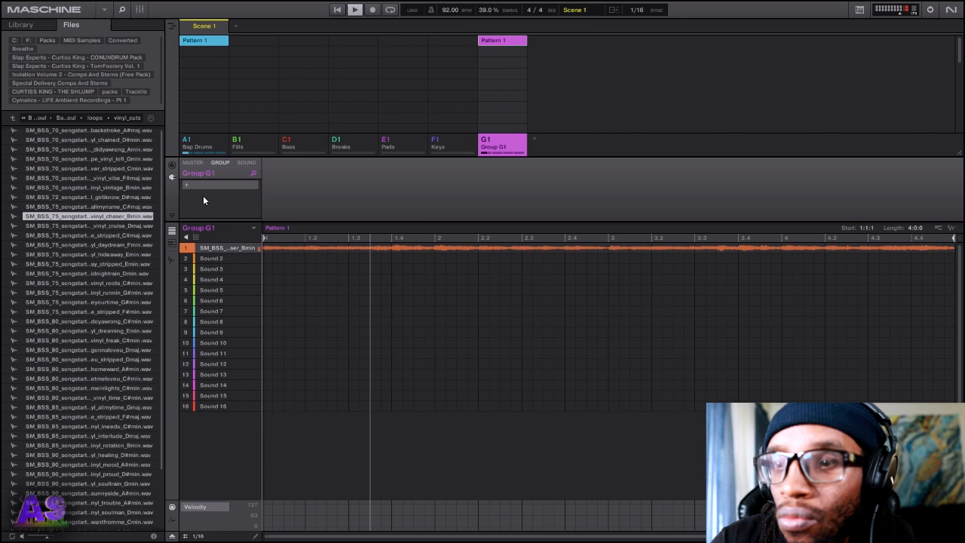
pyautogui.press('F3')
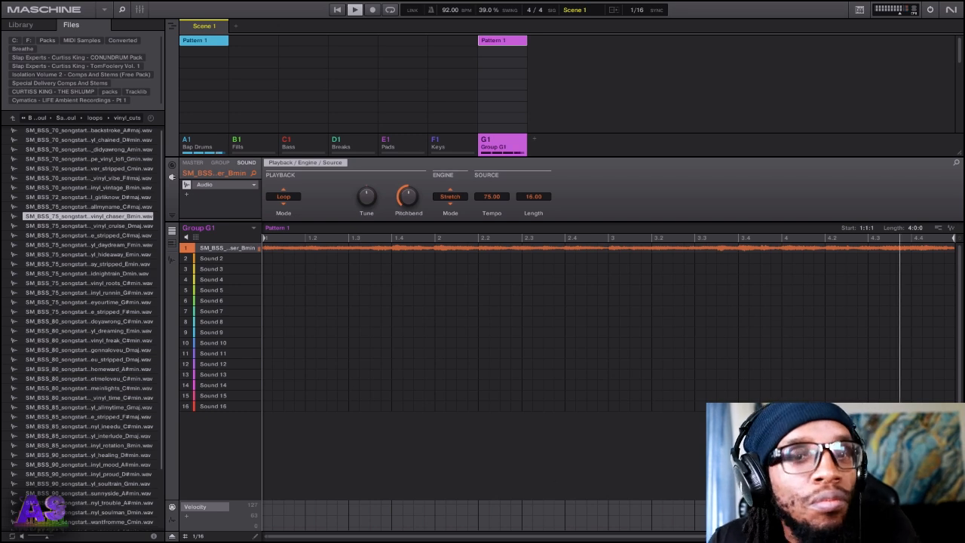
pyautogui.hscroll(5, 608, 377)
pyautogui.hscroll(-5, 607, 377)
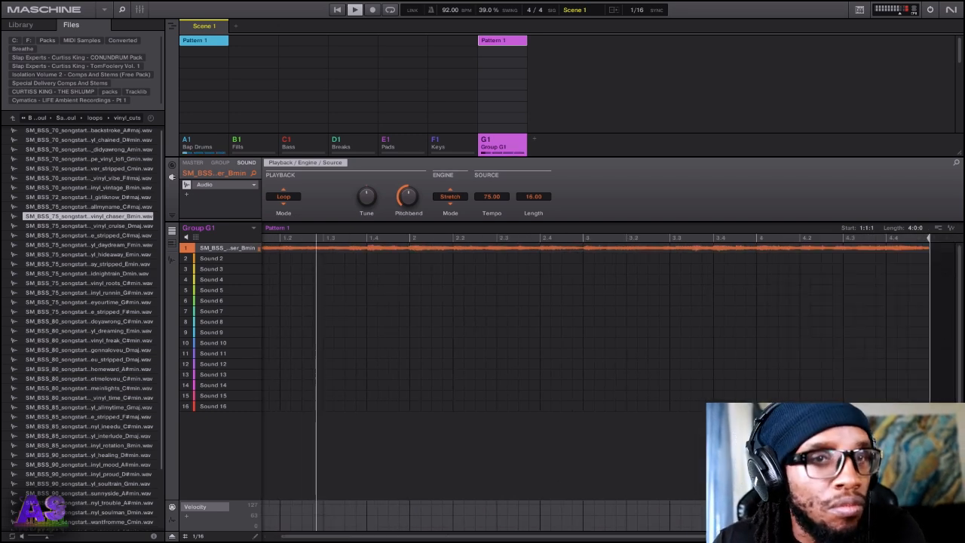
pyautogui.moveTo(604, 536); pyautogui.dragTo(697, 540)
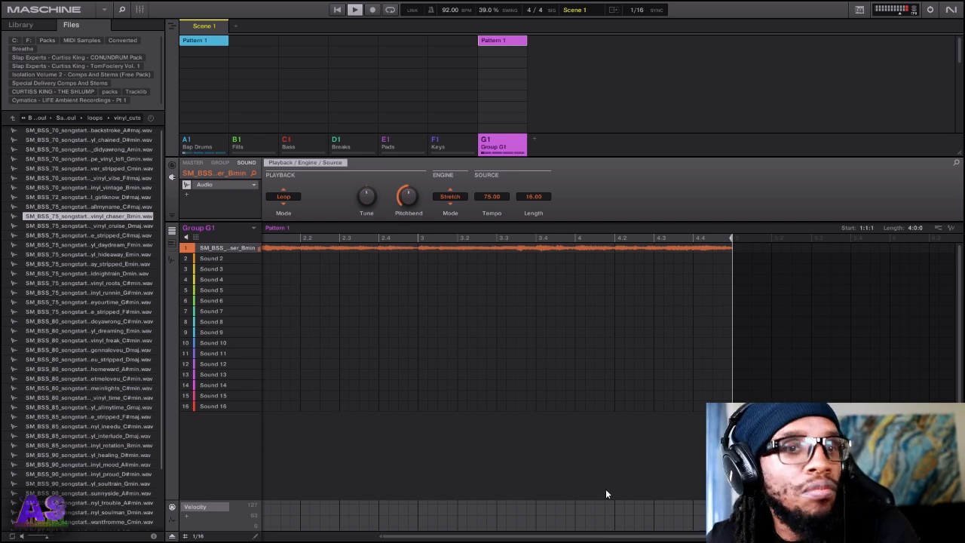
pyautogui.moveTo(698, 538); pyautogui.dragTo(579, 538)
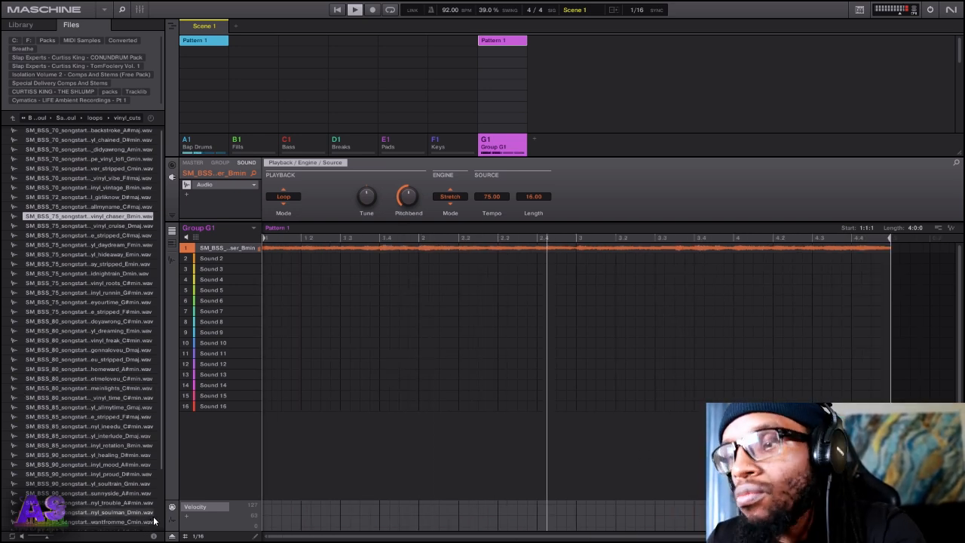
pyautogui.press('s')
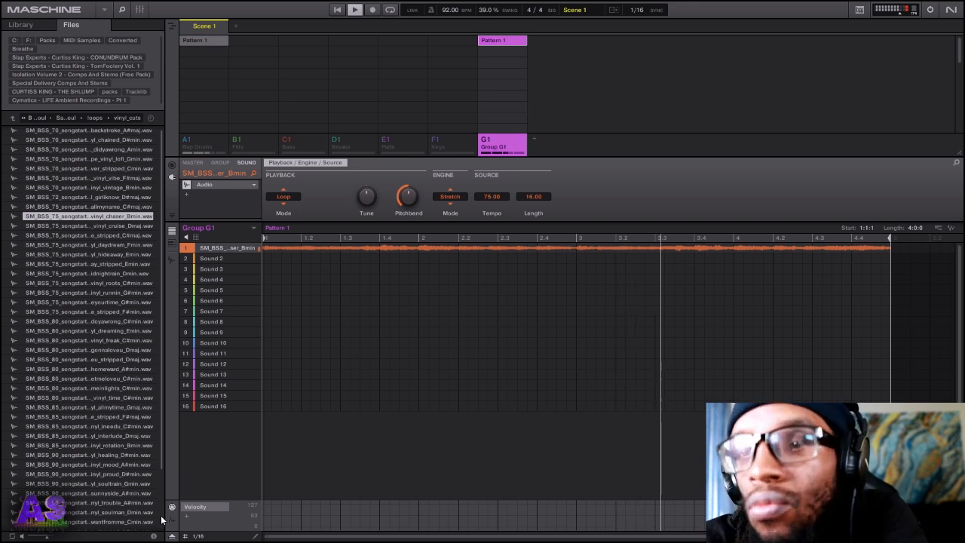
# - Resample the soloed vinyl loop internally from the master into Sound 2 as a synced four-bar recording
pyautogui.press('F9')
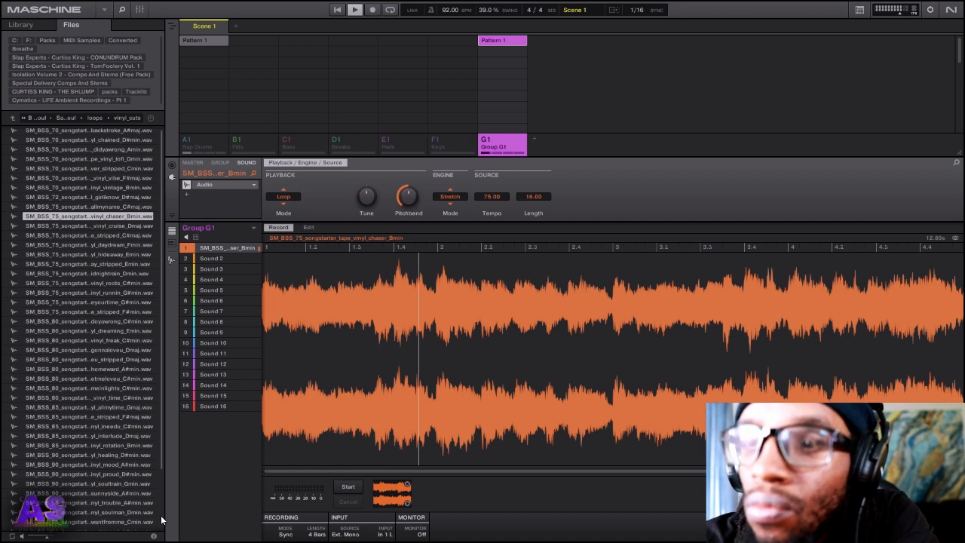
pyautogui.press('Down')
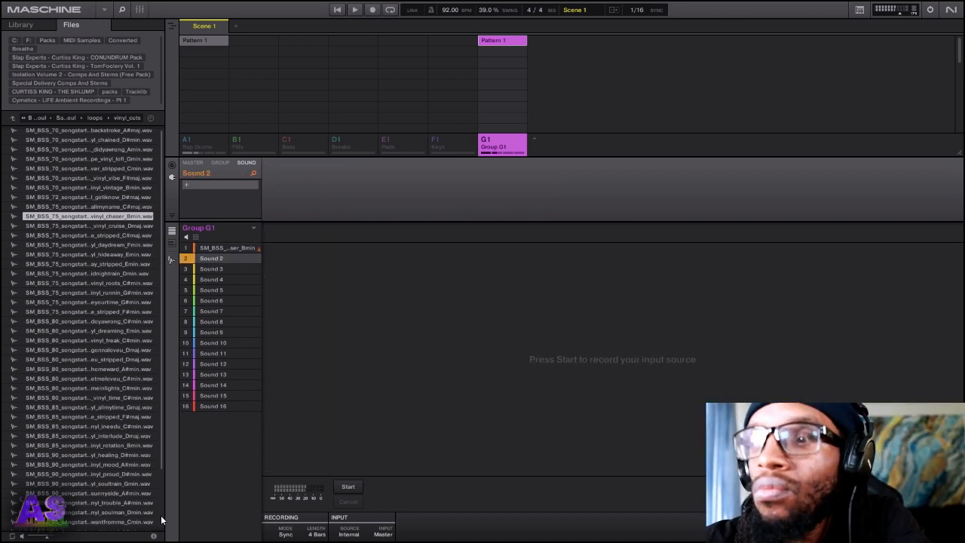
pyautogui.press('space')
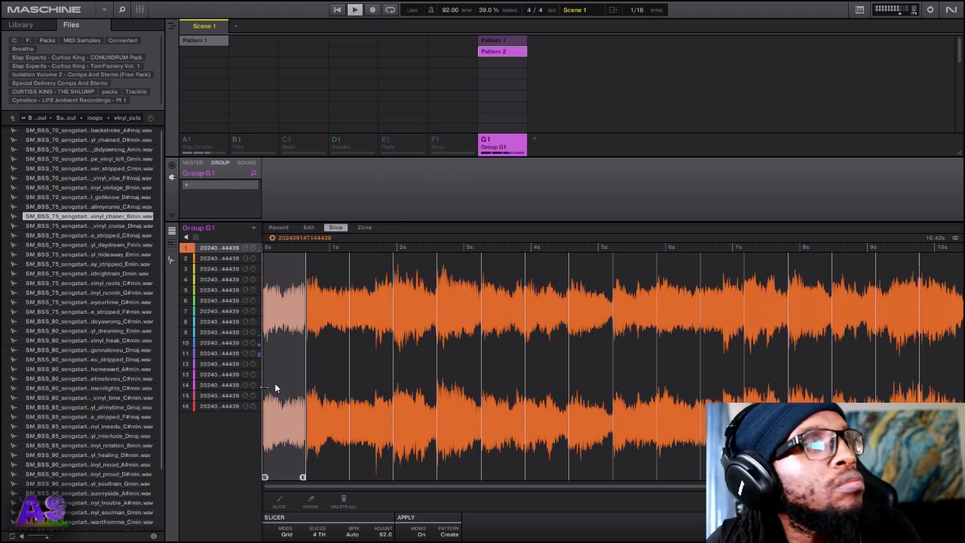
# - Load Guitar Rig 6 as a group effect on Group G1 and duplicate the group's Pattern 2
pyautogui.click(195, 184)
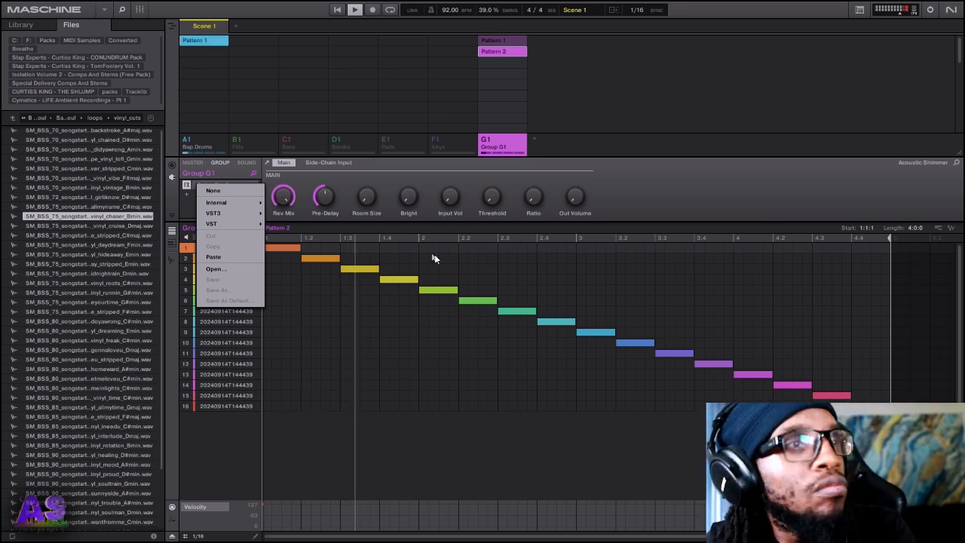
pyautogui.click(660, 194)
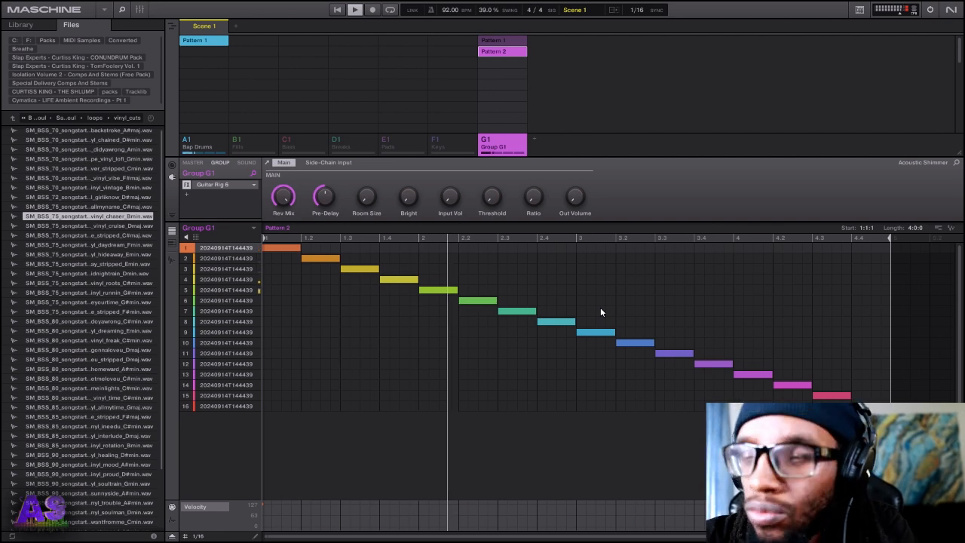
pyautogui.hotkey('ctrl', 'd')
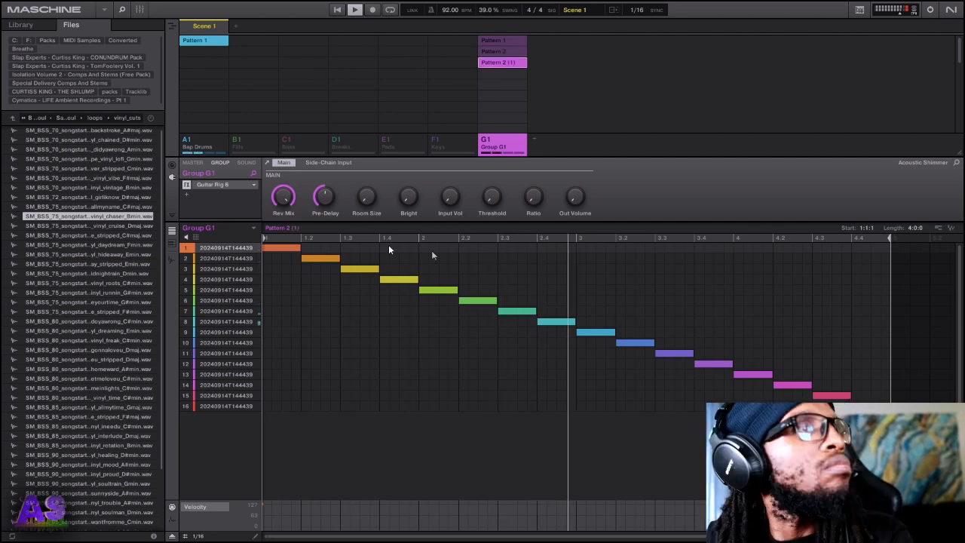
# - Add the internal EQ after Guitar Rig 6 on Group G1 and cut its Low-Mid gain
pyautogui.click(188, 194)
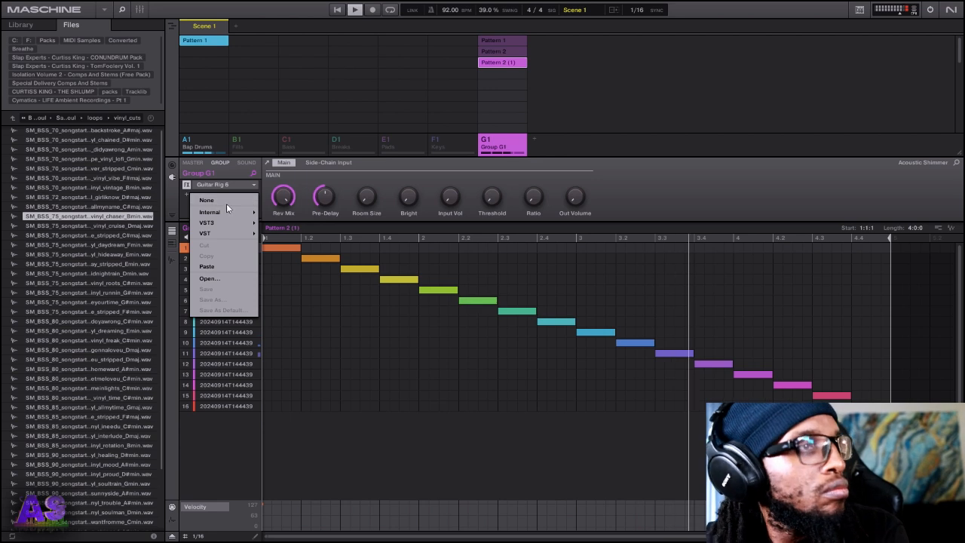
pyautogui.moveTo(234, 218)
pyautogui.click(284, 265)
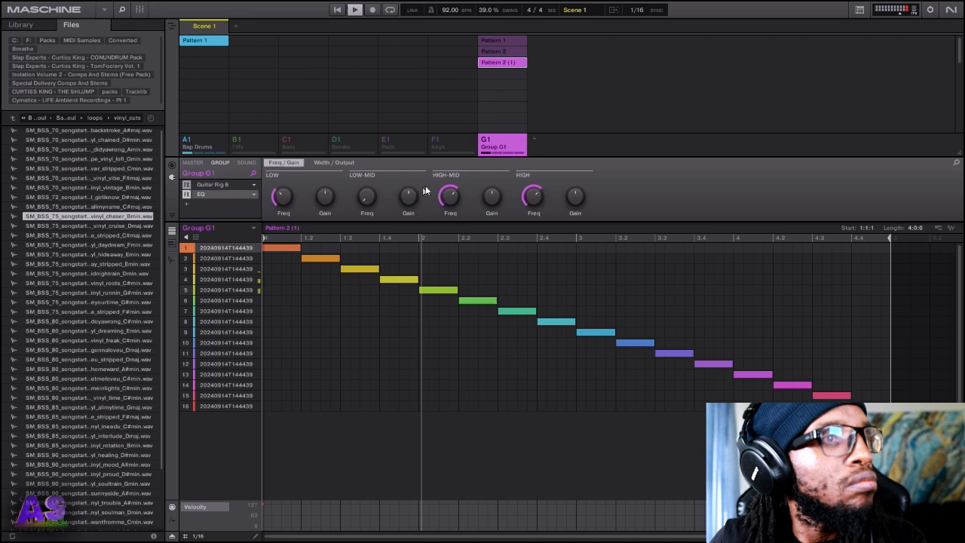
pyautogui.moveTo(445, 193)
pyautogui.mouseDown()
pyautogui.moveTo(446, 155)
pyautogui.moveTo(445, 222)
pyautogui.moveTo(445, 193)
pyautogui.mouseUp()
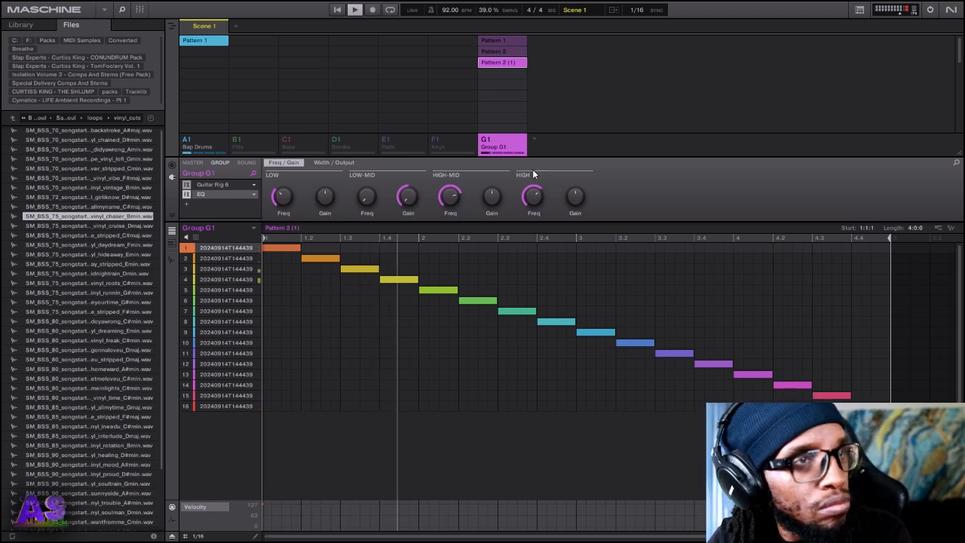
pyautogui.moveTo(451, 203)
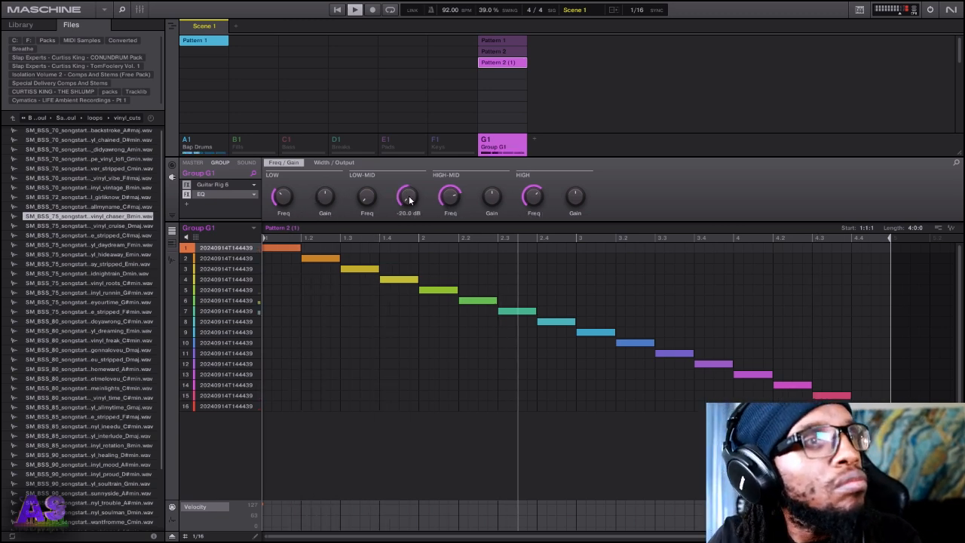
pyautogui.moveTo(489, 199)
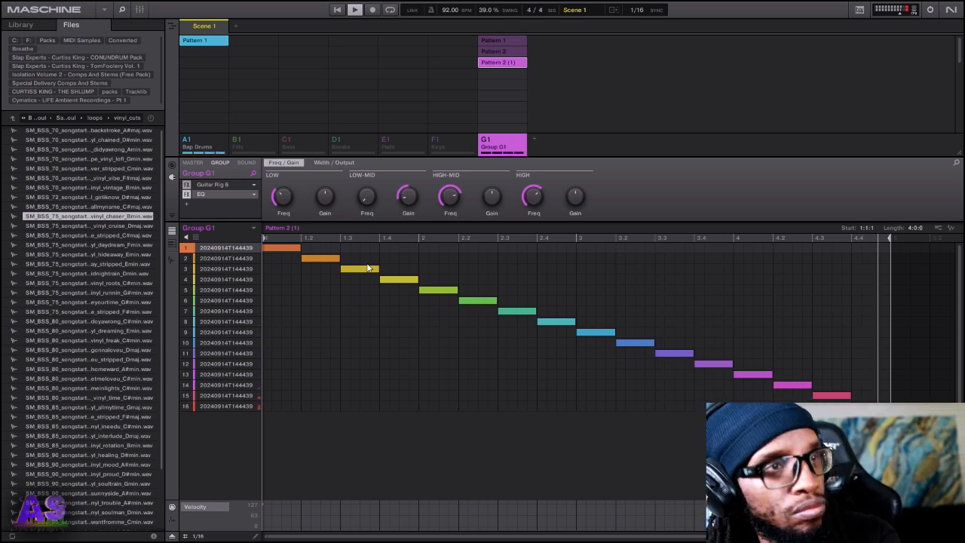
# - Rearrange the vinyl slices in Pattern 2 (1), placing slice 2 on beats 1.3 and 2.2 and slice 1 on beat 2
pyautogui.moveTo(358, 272); pyautogui.dragTo(390, 273)
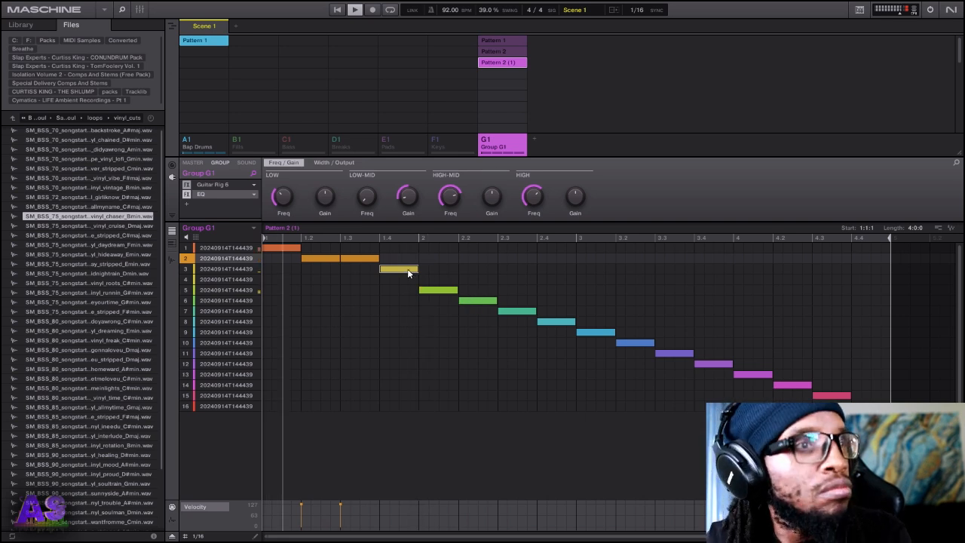
pyautogui.moveTo(409, 273); pyautogui.dragTo(398, 280)
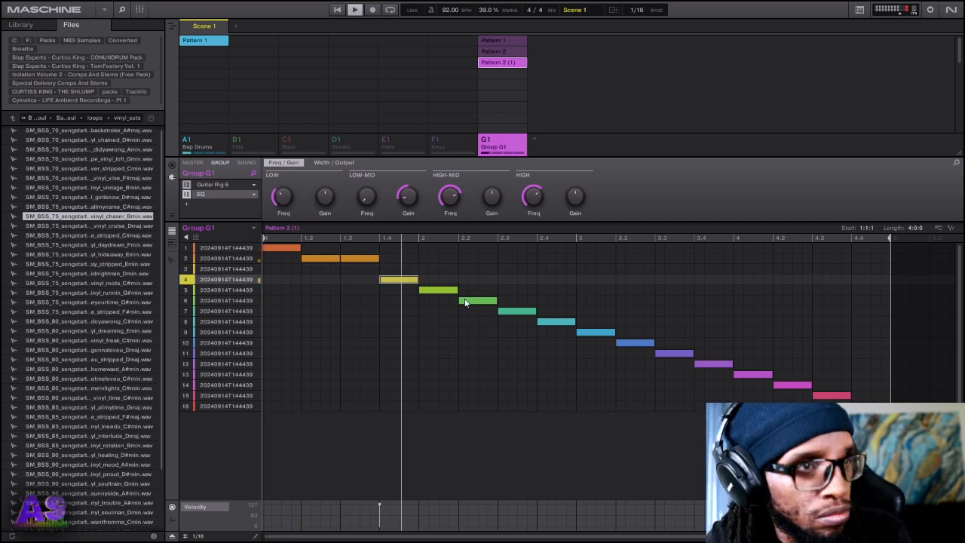
pyautogui.moveTo(449, 293); pyautogui.dragTo(445, 248)
pyautogui.moveTo(475, 300); pyautogui.dragTo(473, 279)
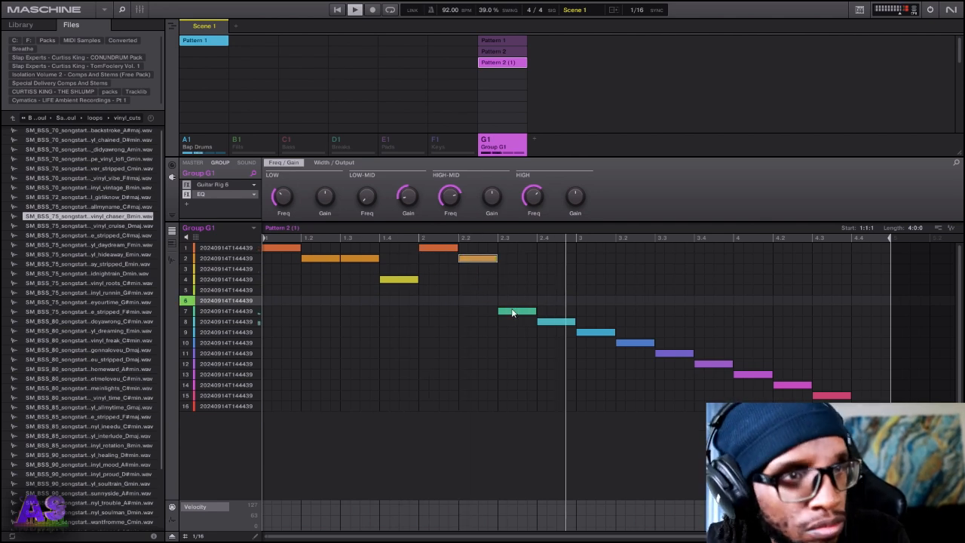
# - Rearrange bar 3 of the vinyl pattern, placing slice 1 on beat 3 and slice 2 on beats 3.2 and 3.3
pyautogui.moveTo(596, 332); pyautogui.dragTo(592, 245)
pyautogui.moveTo(631, 343); pyautogui.dragTo(631, 258)
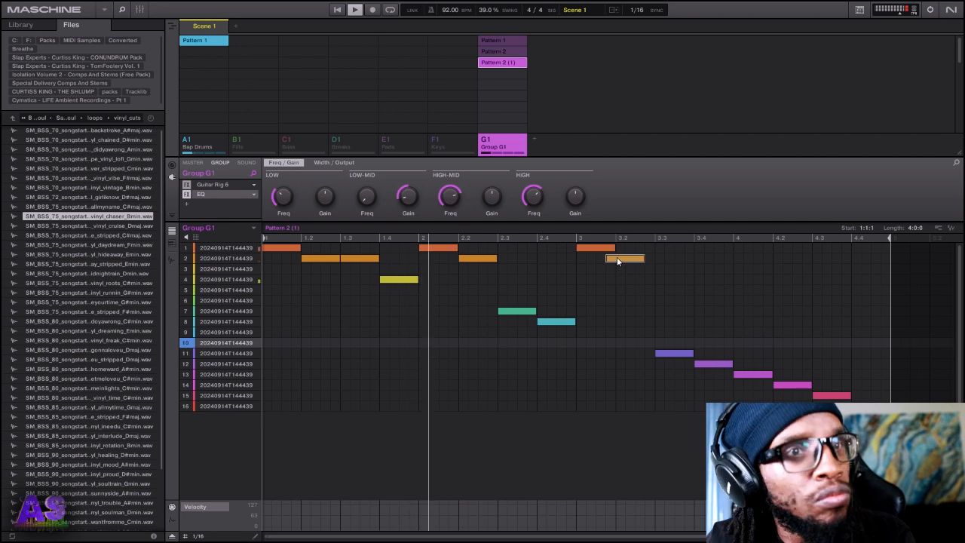
pyautogui.moveTo(656, 352); pyautogui.dragTo(664, 259)
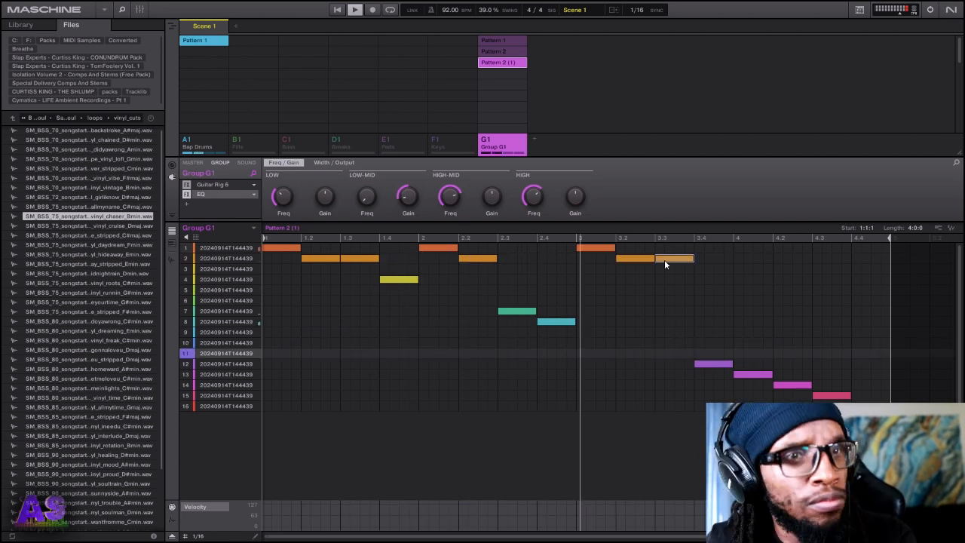
pyautogui.click(714, 364)
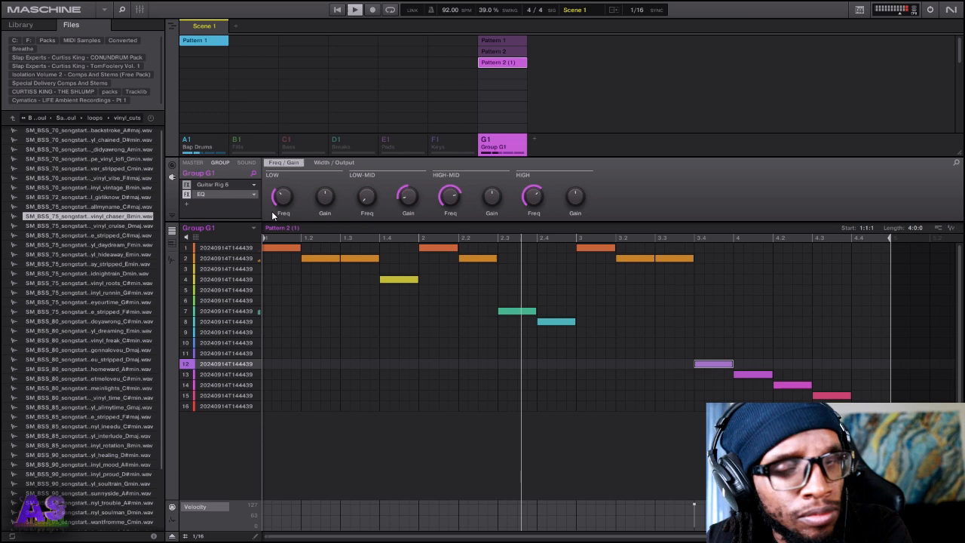
# - In the Bap Drums pattern, shorten the Snare Basco 3 note on beat 1.2 and record extra hits for the hat in Sound 3
pyautogui.press('1')
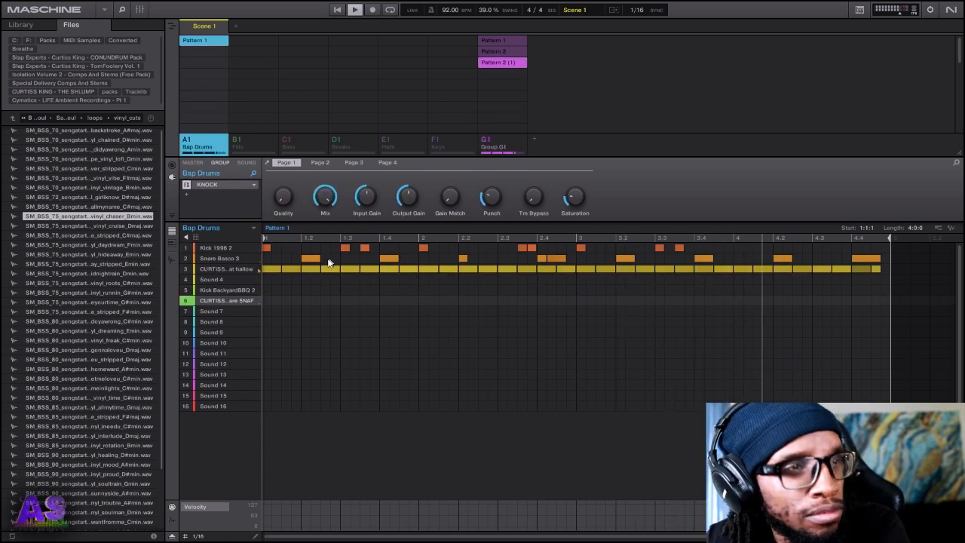
pyautogui.moveTo(319, 259); pyautogui.dragTo(310, 259)
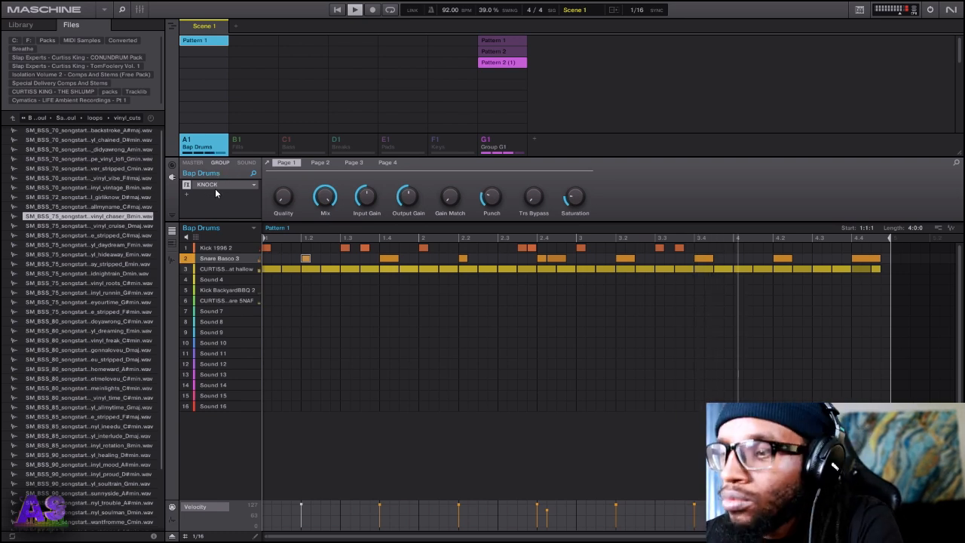
pyautogui.press('Down')
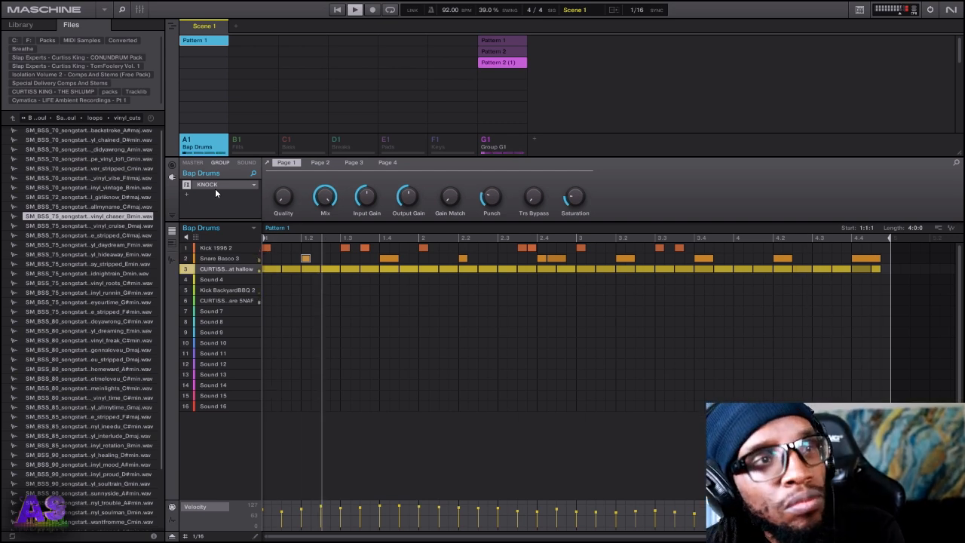
pyautogui.press('r')
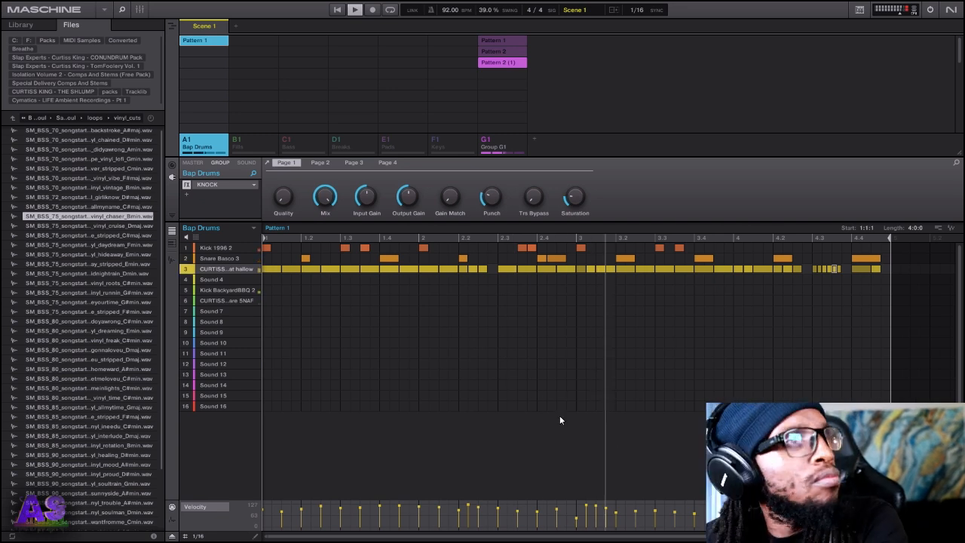
# - Switch to the Bass group and show its Both Pure DI sound in the keyboard note view
pyautogui.click(252, 146)
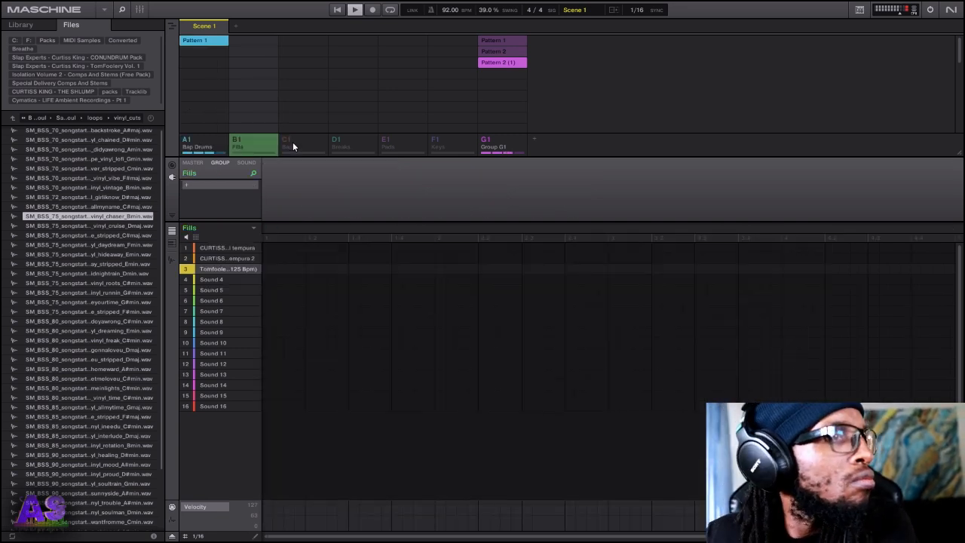
pyautogui.click(291, 144)
pyautogui.click(271, 146)
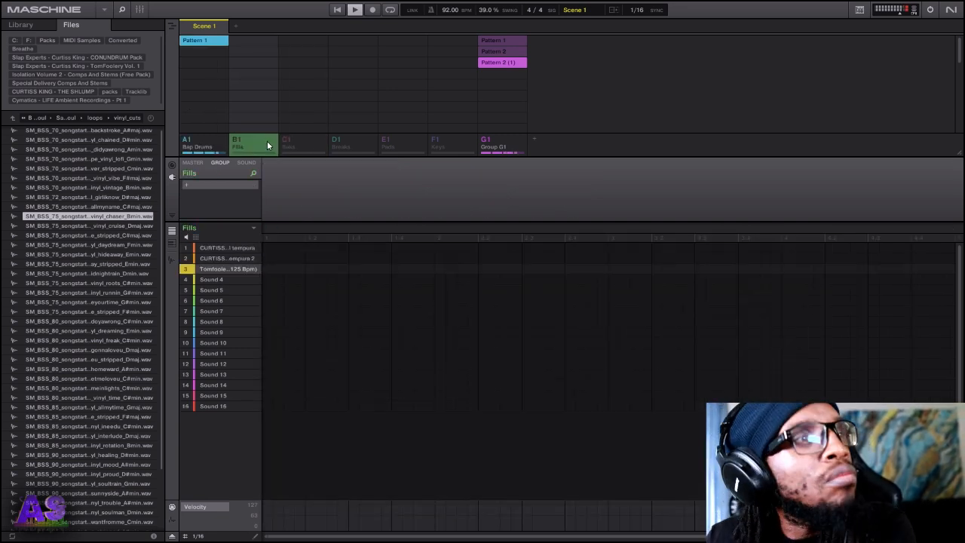
pyautogui.click(306, 147)
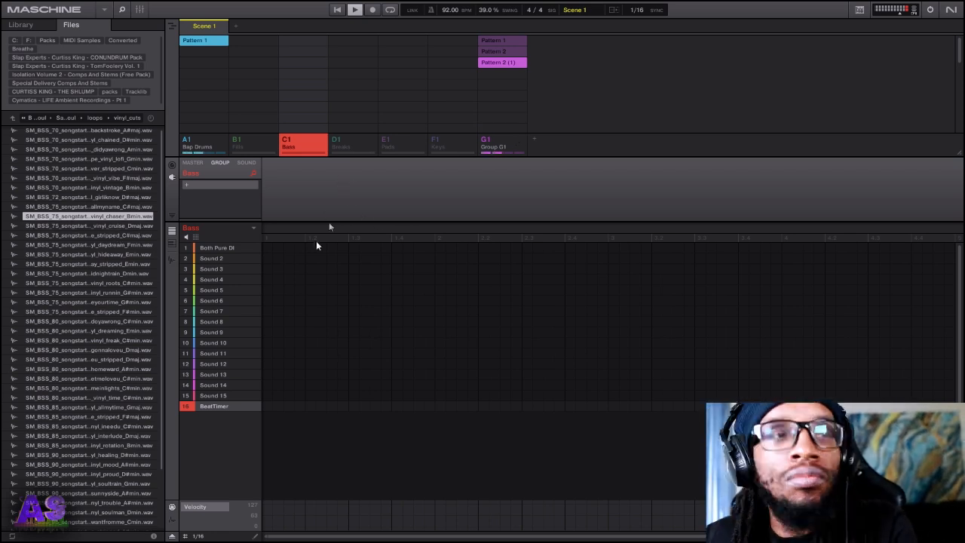
pyautogui.click(205, 248)
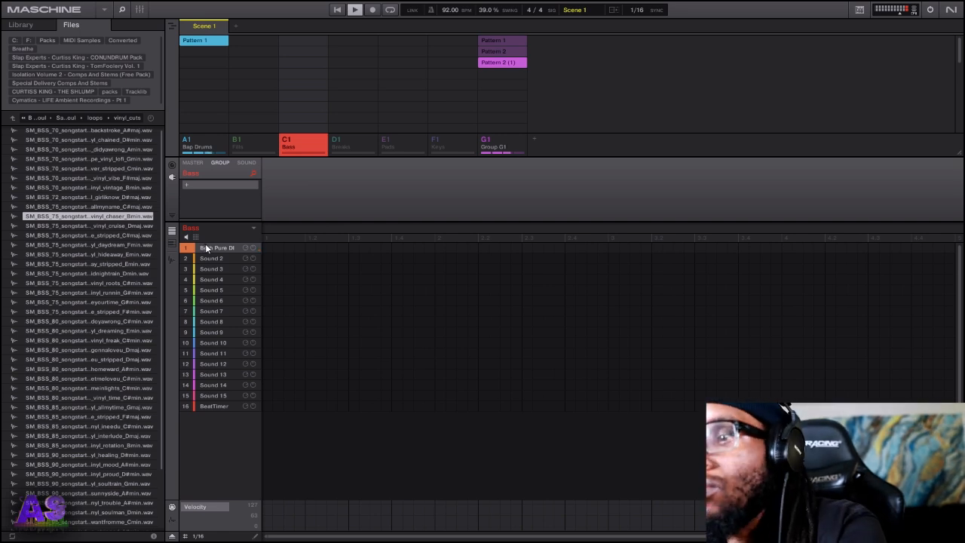
pyautogui.doubleClick(206, 246)
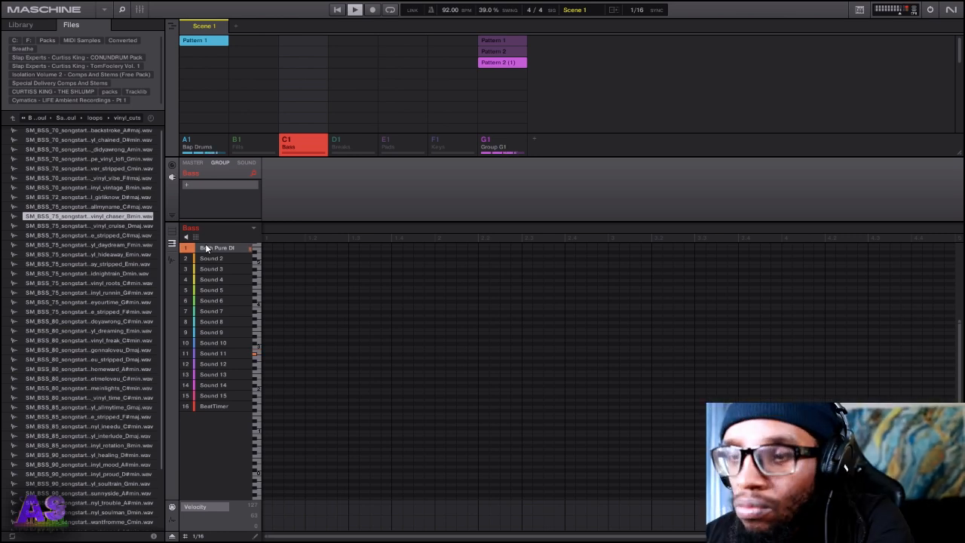
# - Record a two-bar Both Pure DI bass line repeating one note on each beat, and align its third note with beat 1.3
pyautogui.press('r')
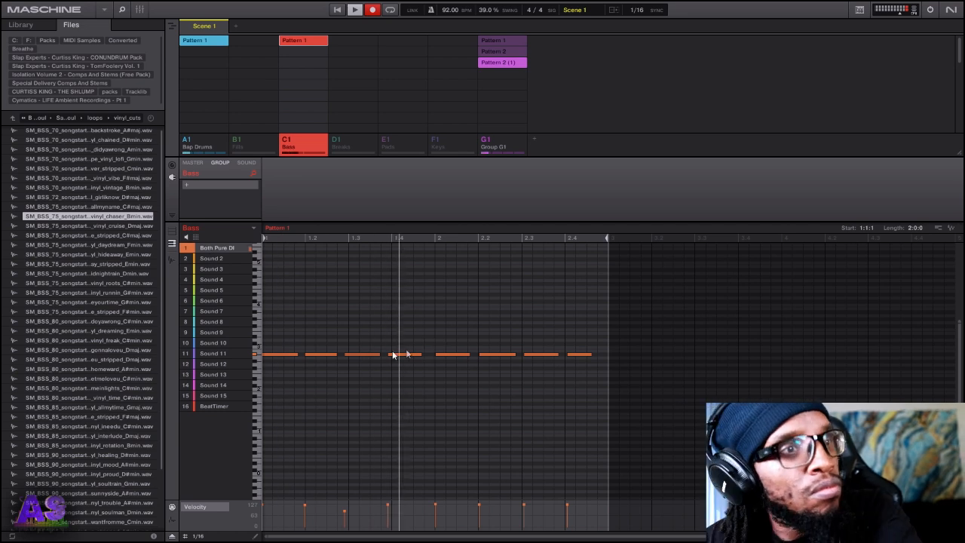
pyautogui.click(352, 355)
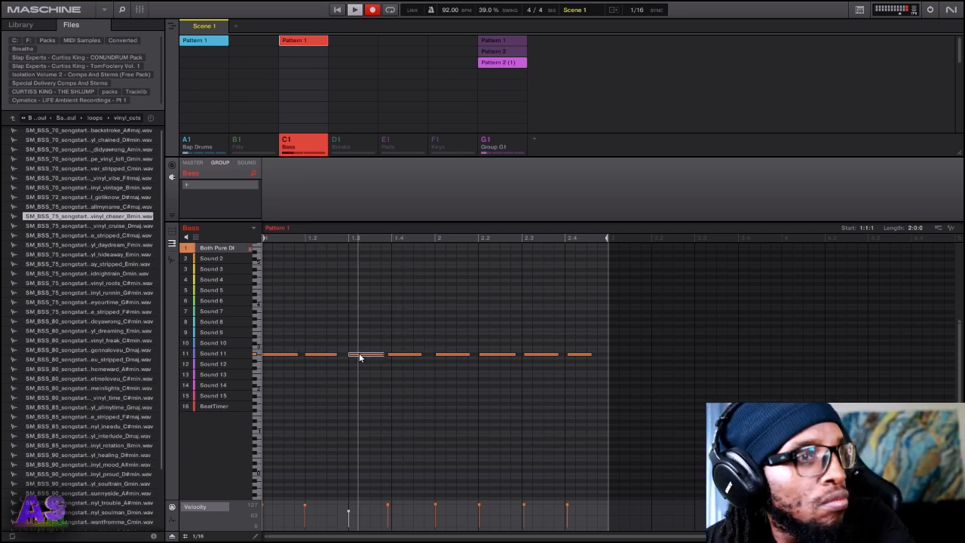
pyautogui.press('space')
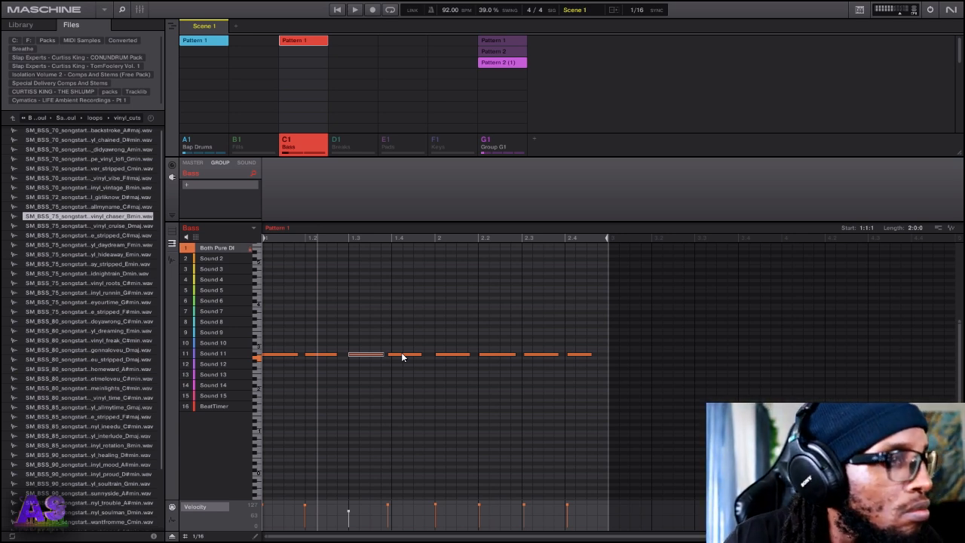
# - Lower the pitch of the bass notes on beats 1.4 and 2.4, align the late notes with their beats, and play the line back
pyautogui.press('space')
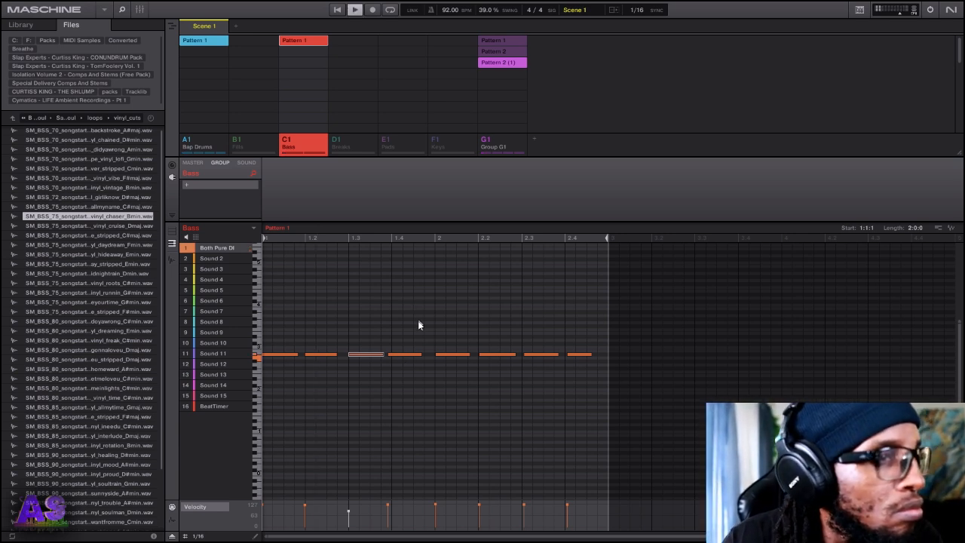
pyautogui.moveTo(405, 354); pyautogui.dragTo(410, 360)
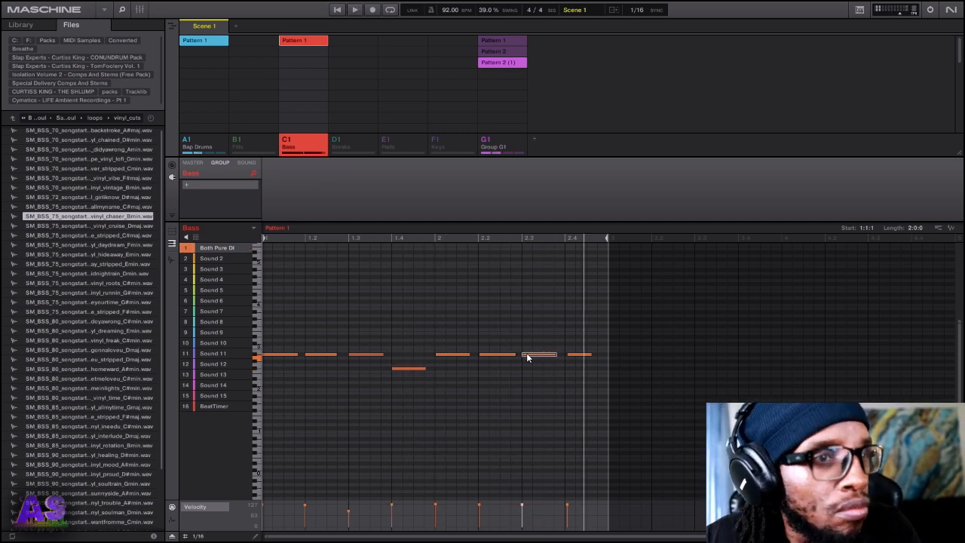
pyautogui.click(504, 358)
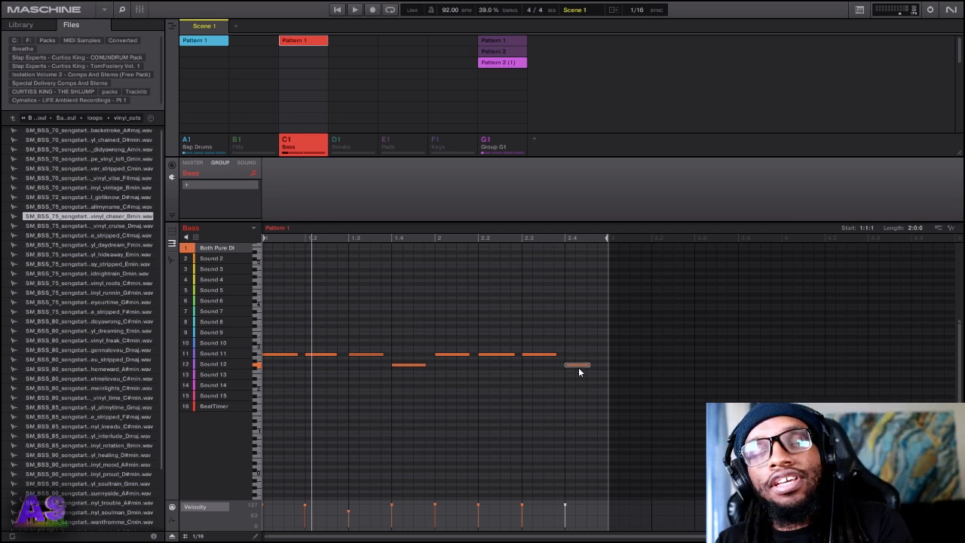
pyautogui.press('space')
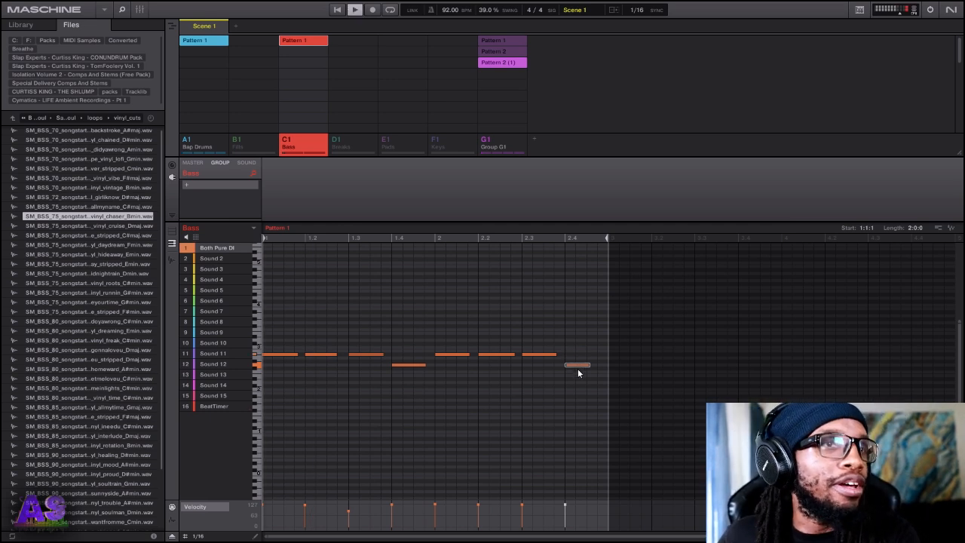